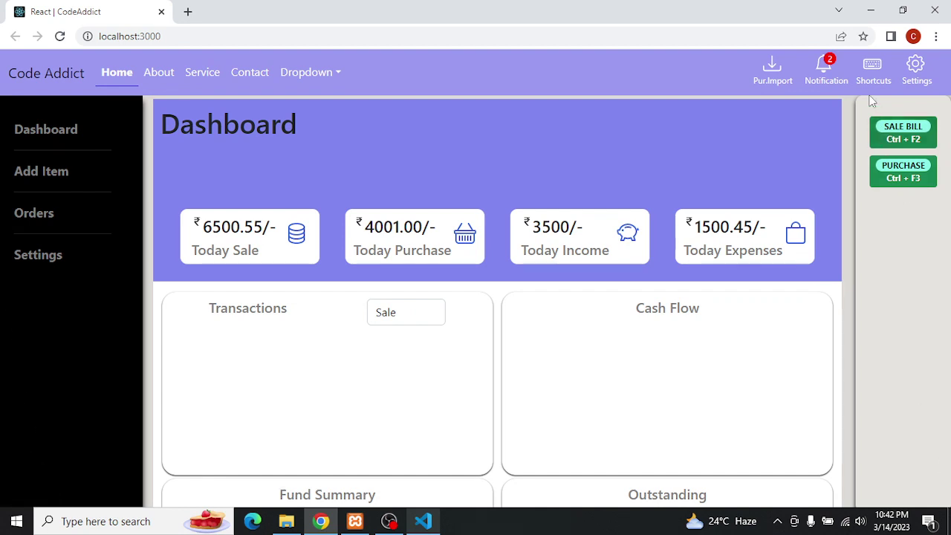
Step: View the About, Service and Home pages of the React site, and try the sidebar's Add Item and Orders links
left_click(153, 82)
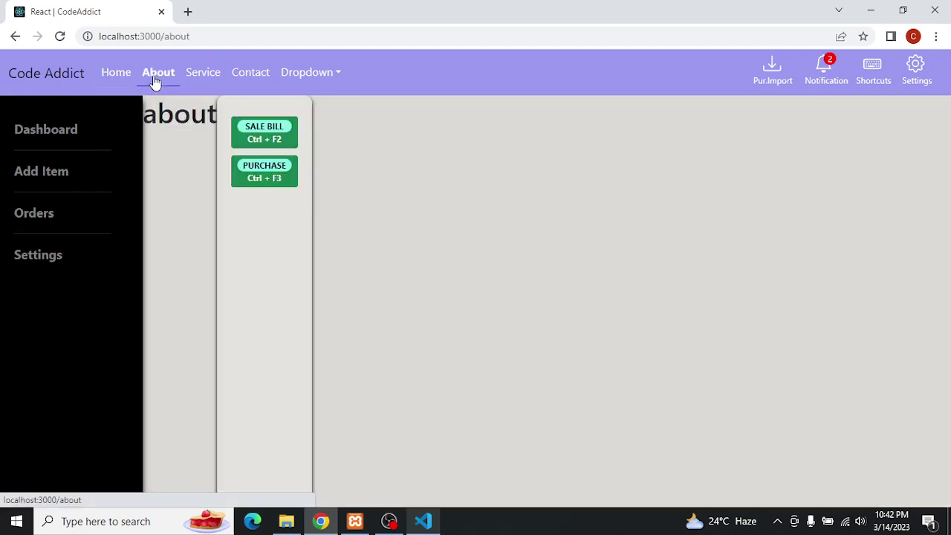
left_click(203, 78)
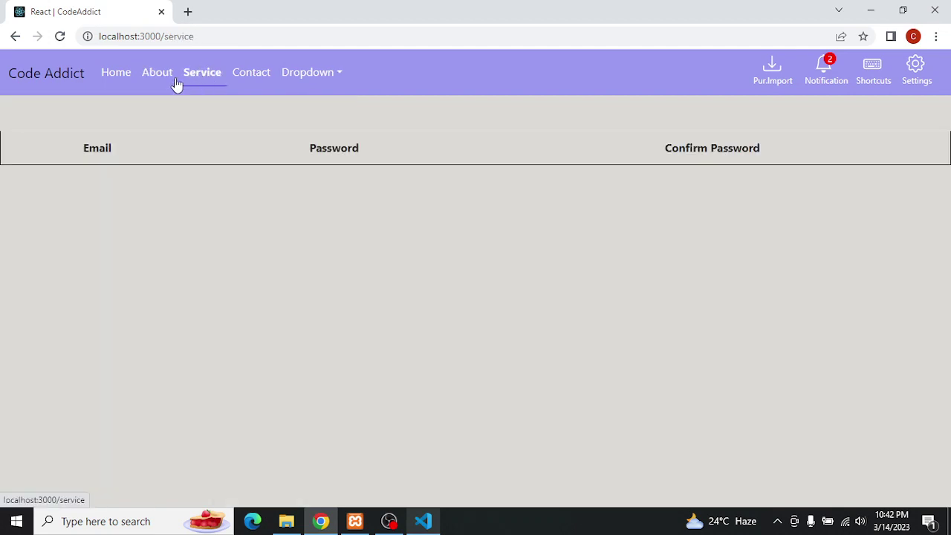
left_click(110, 80)
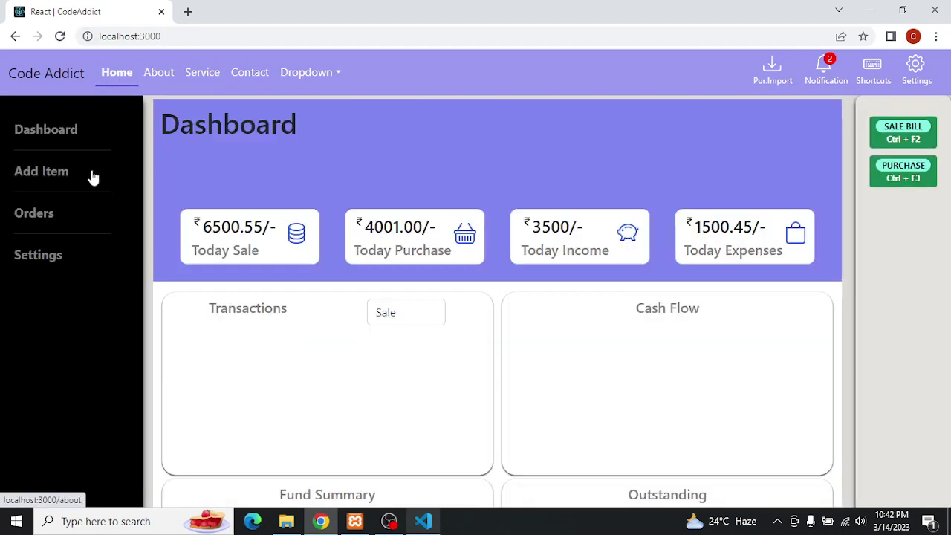
left_click(44, 170)
left_click(43, 217)
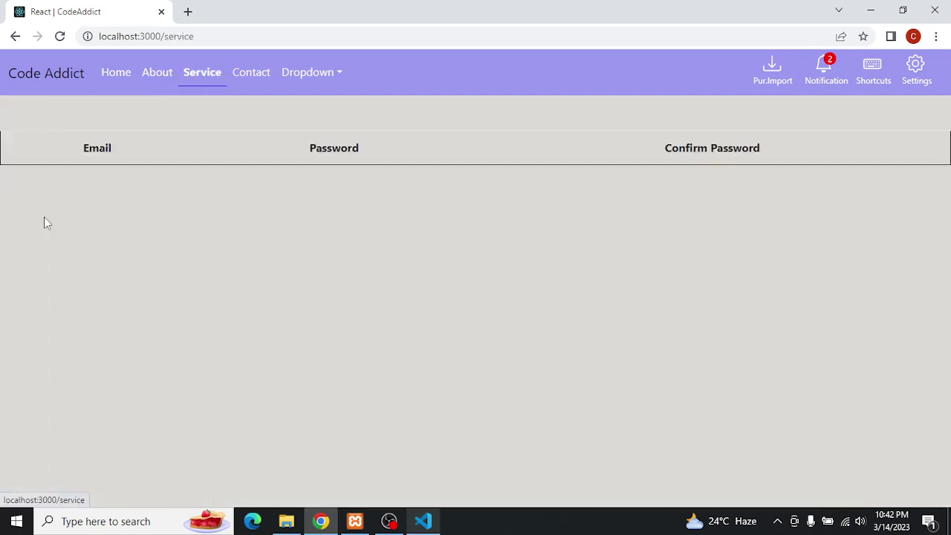
Step: Browse the site's Home, About, Service and Contact pages in turn, and return to Home
left_click(112, 77)
left_click(177, 75)
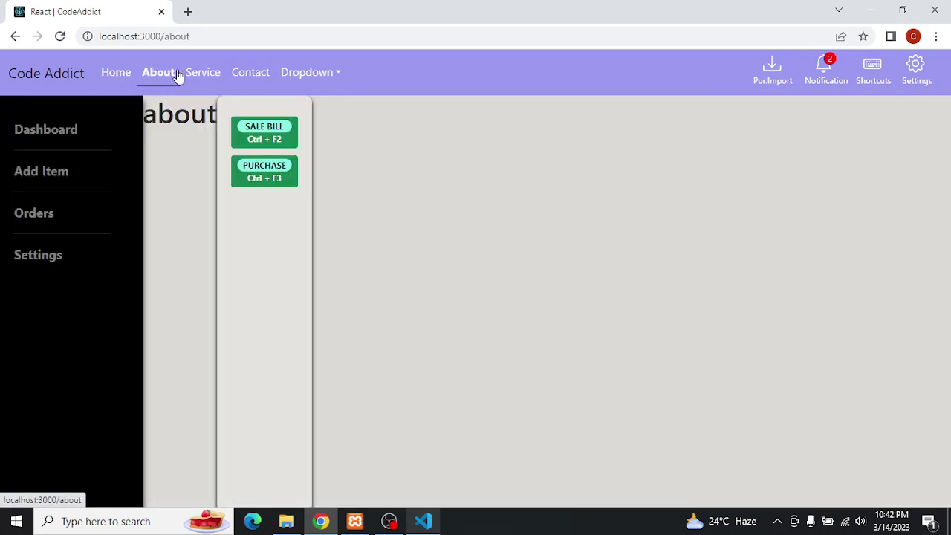
left_click(191, 74)
left_click(248, 77)
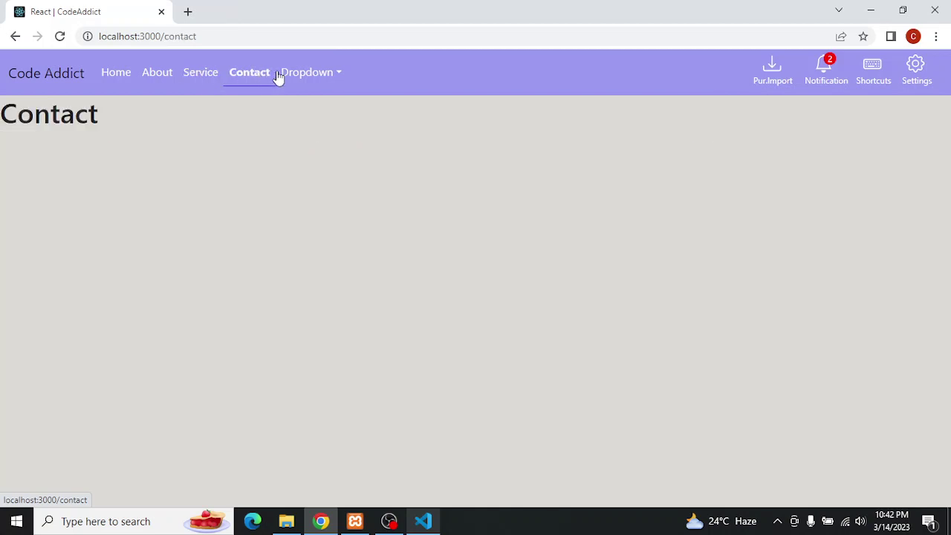
left_click(188, 82)
left_click(157, 80)
left_click(117, 80)
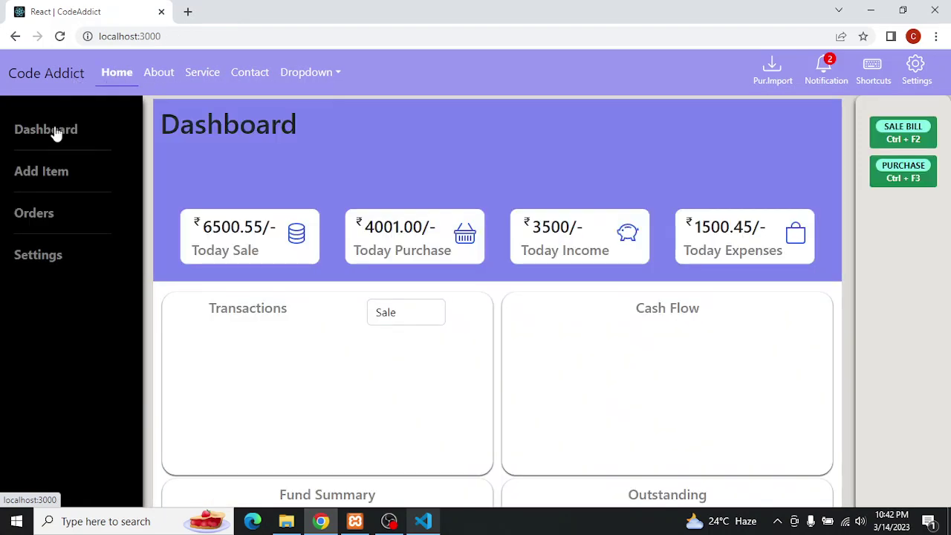
Step: Check the Add Item, Orders and About links again, and look through the Dashboard's cards on the Home page
left_click(38, 172)
left_click(37, 216)
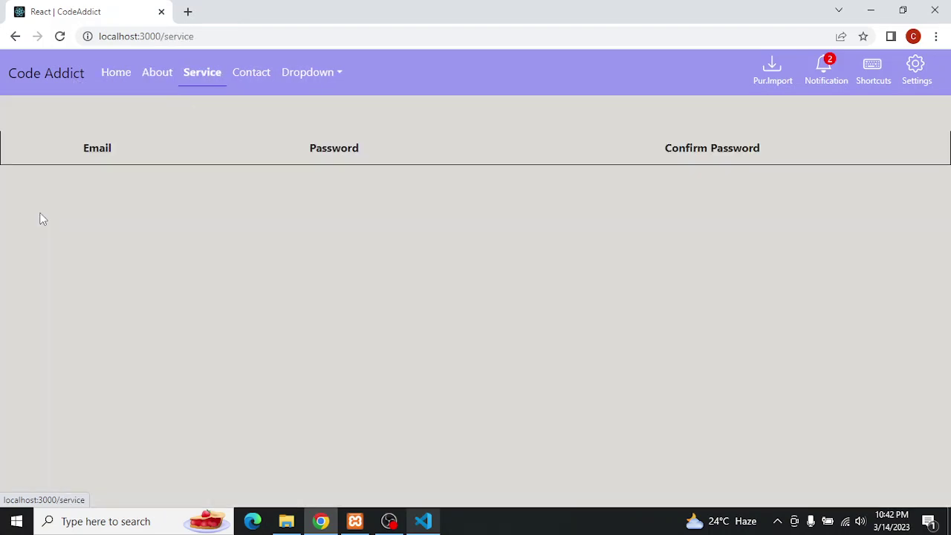
left_click(113, 77)
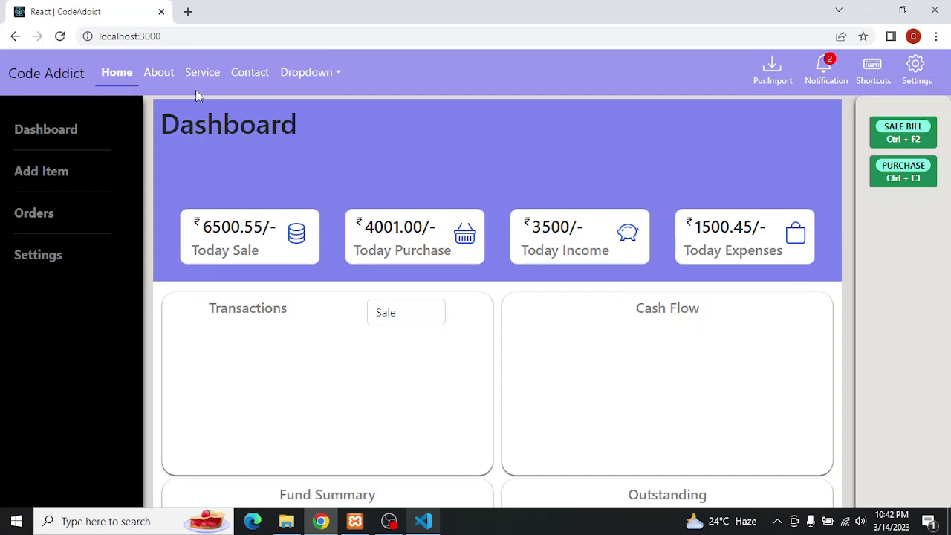
left_click(156, 80)
left_click(124, 79)
scroll(544, 366, "down", 2)
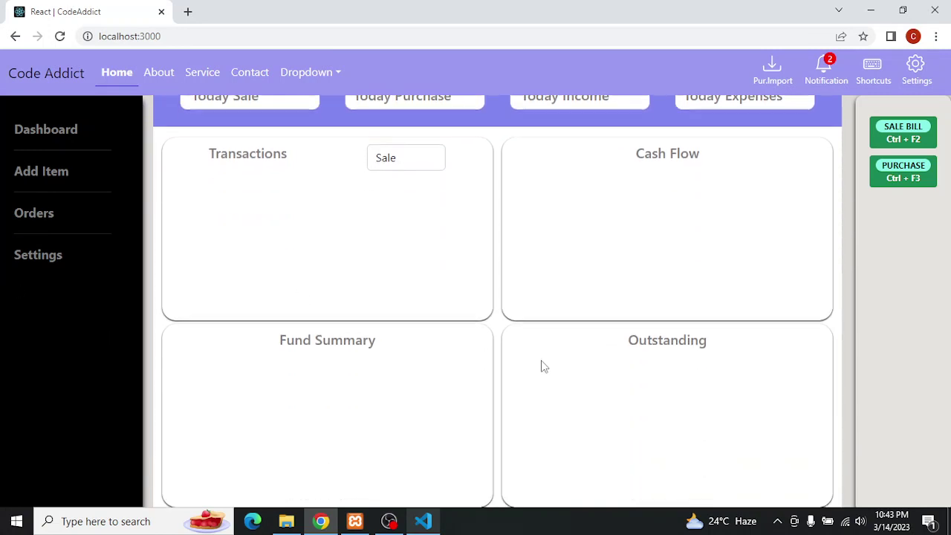
scroll(542, 364, "up", 2)
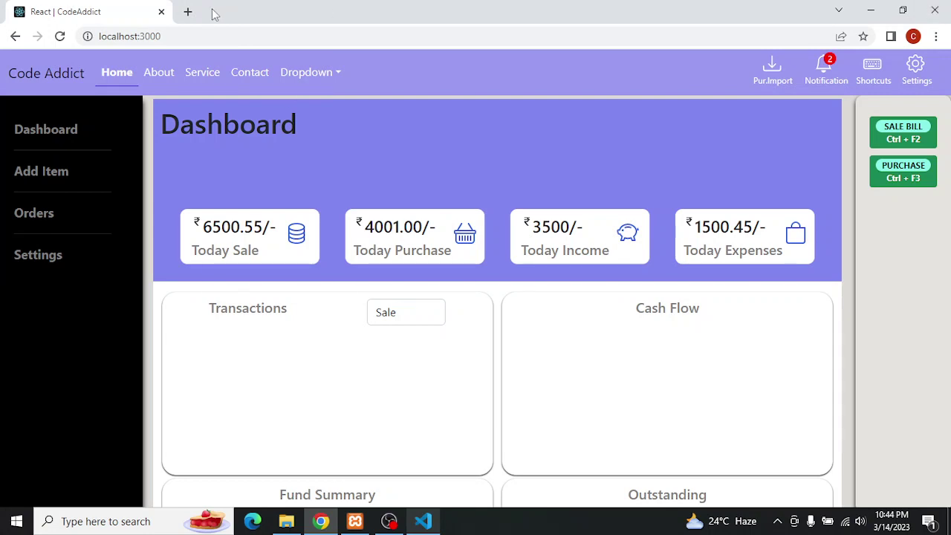
Step: Close the React site while keeping a blank browser tab open, and minimize Visual Studio Code after bringing it up
left_click(187, 11)
left_click(161, 12)
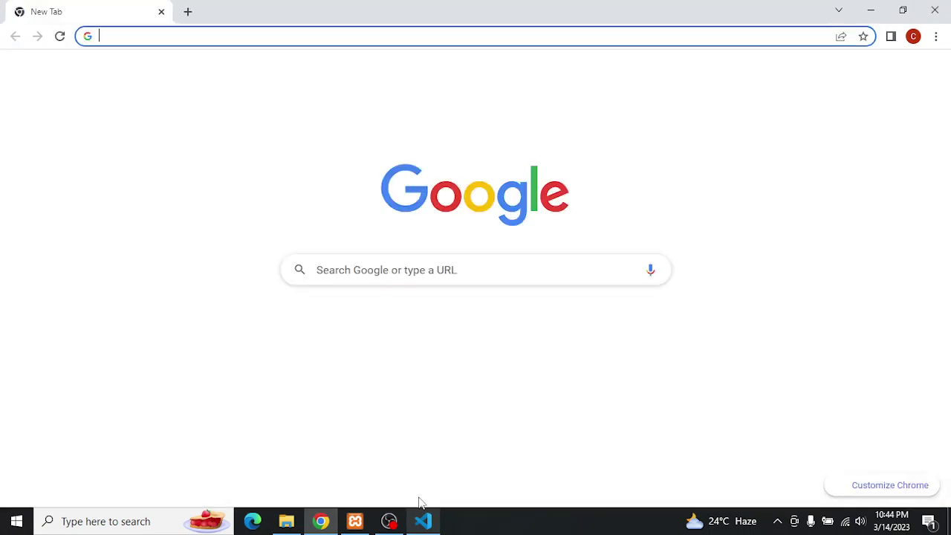
left_click(421, 523)
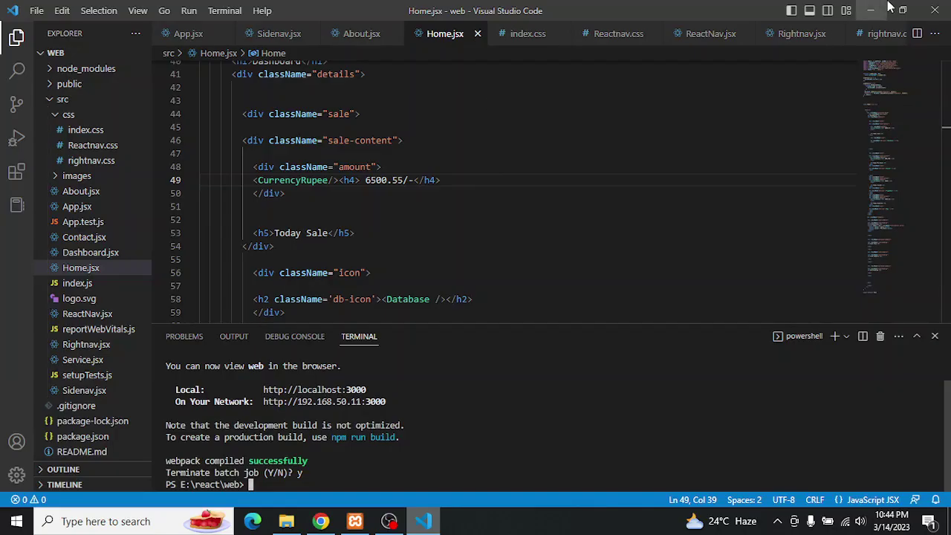
left_click(862, 8)
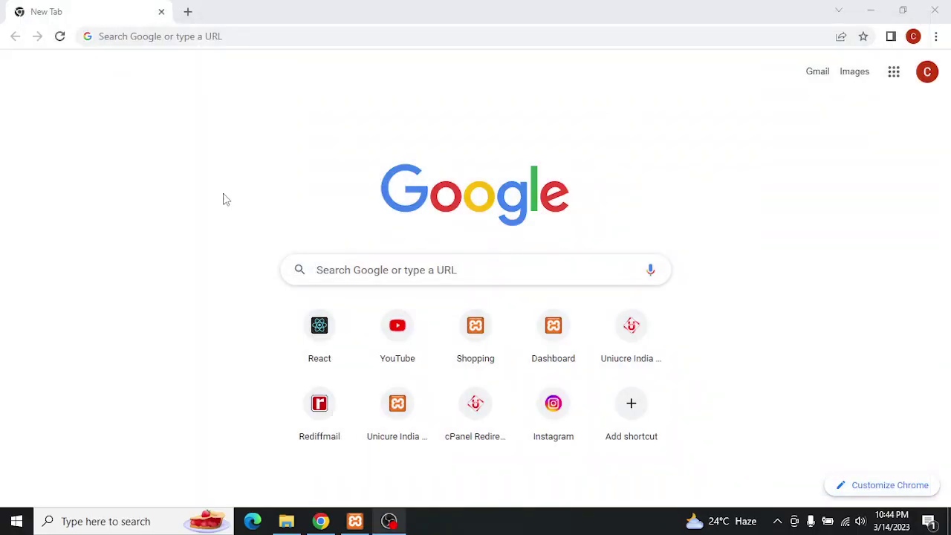
Step: Search Google for "donwload node js" and open the nodejs.org Downloads page
left_click(155, 36)
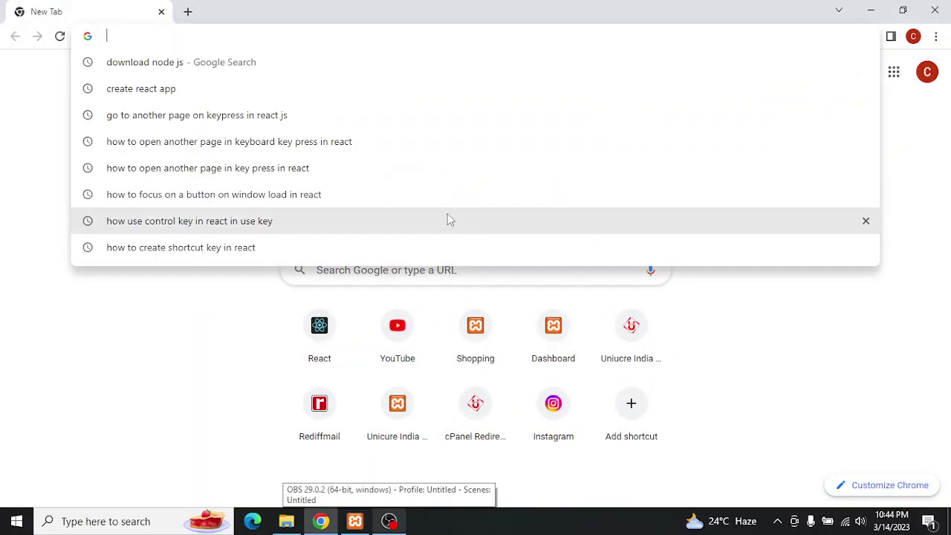
type("donwload")
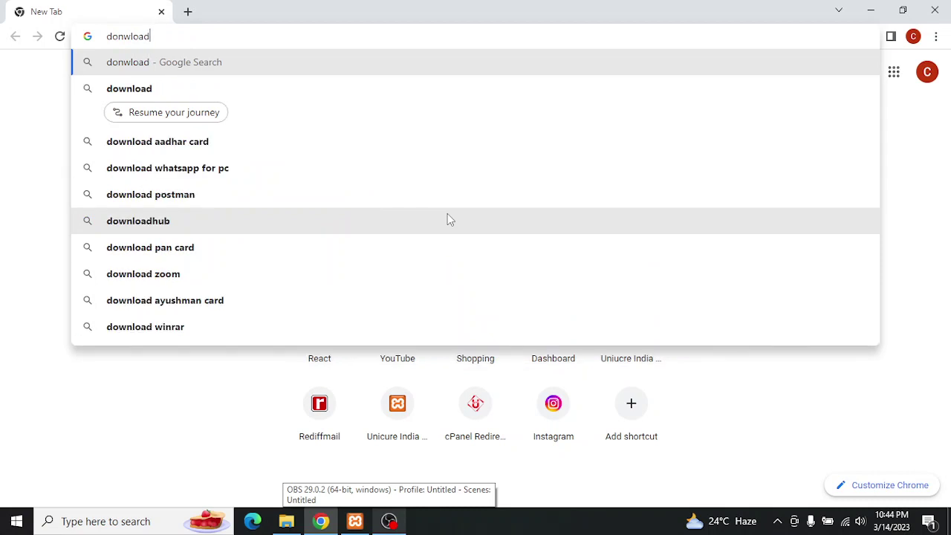
type(" node js")
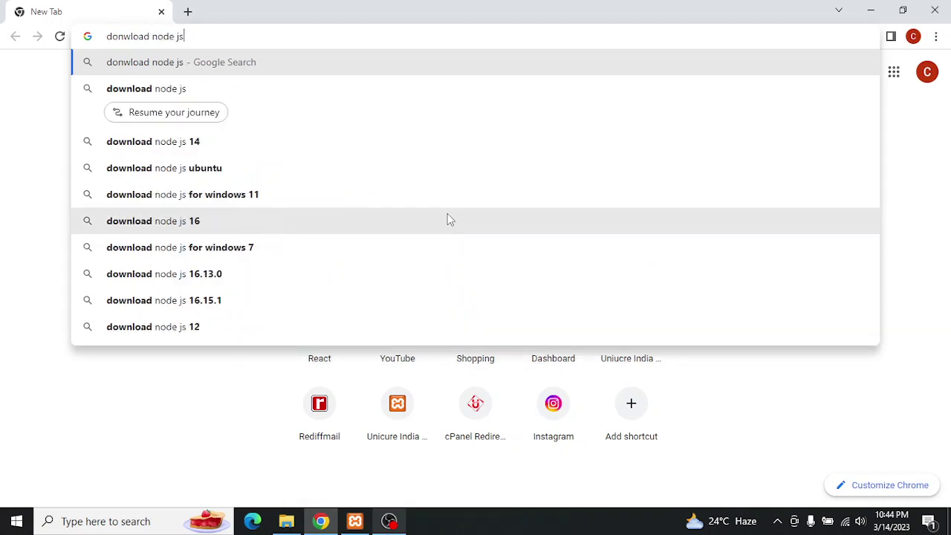
key("Return")
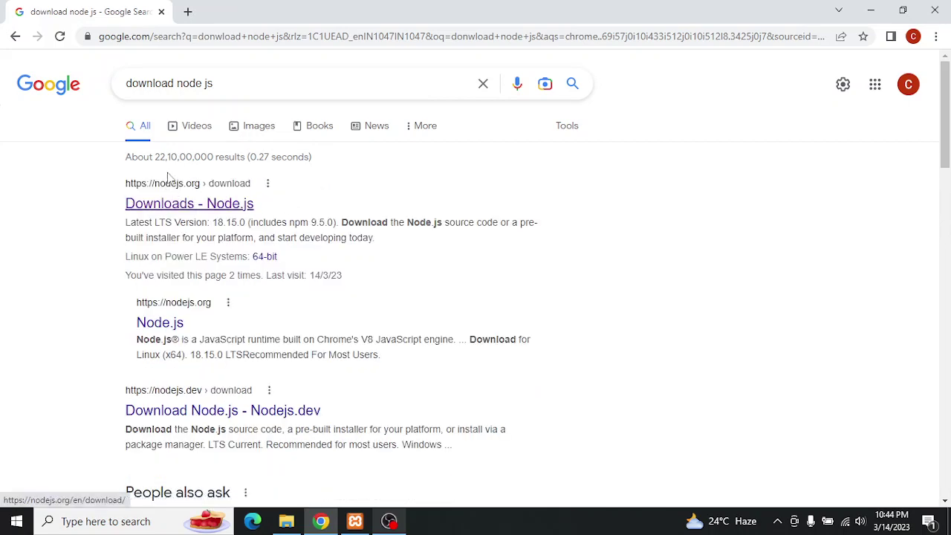
left_click(187, 203)
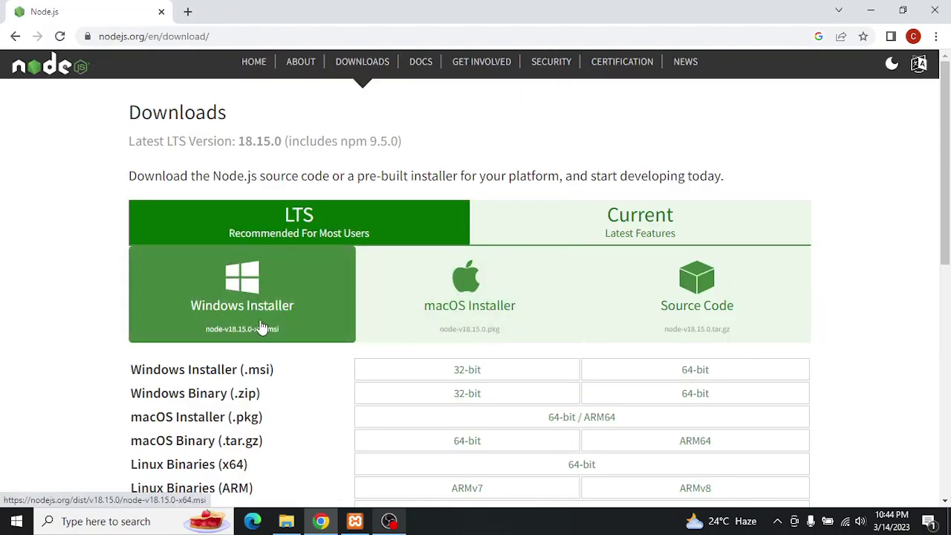
Step: Start downloading the LTS Windows Installer, node-v18.15.0-x64.msi, and cancel the download
left_click(270, 323)
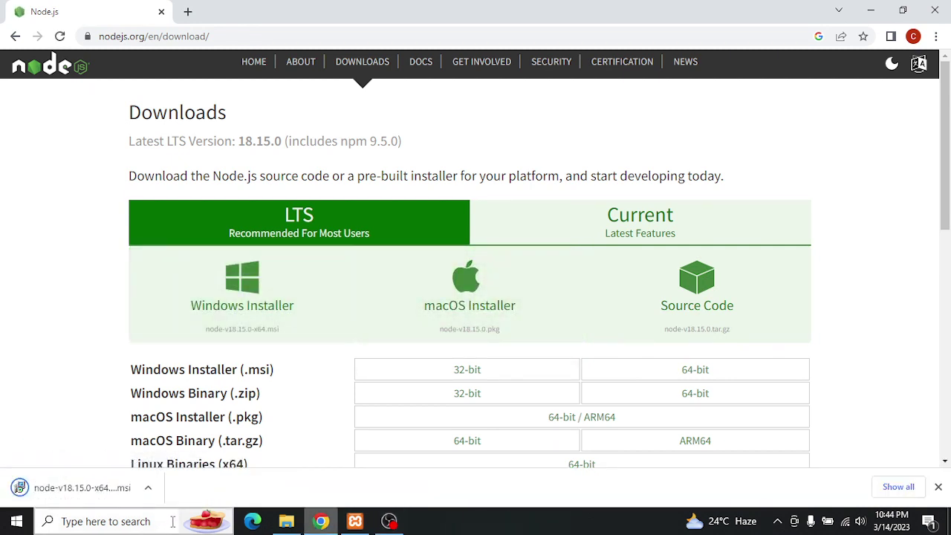
left_click(149, 490)
left_click(178, 463)
Step: Run the node-v18.15.0-x64 installer from the Downloads folder, proceed past its welcome page, and minimize the other windows
left_click(286, 521)
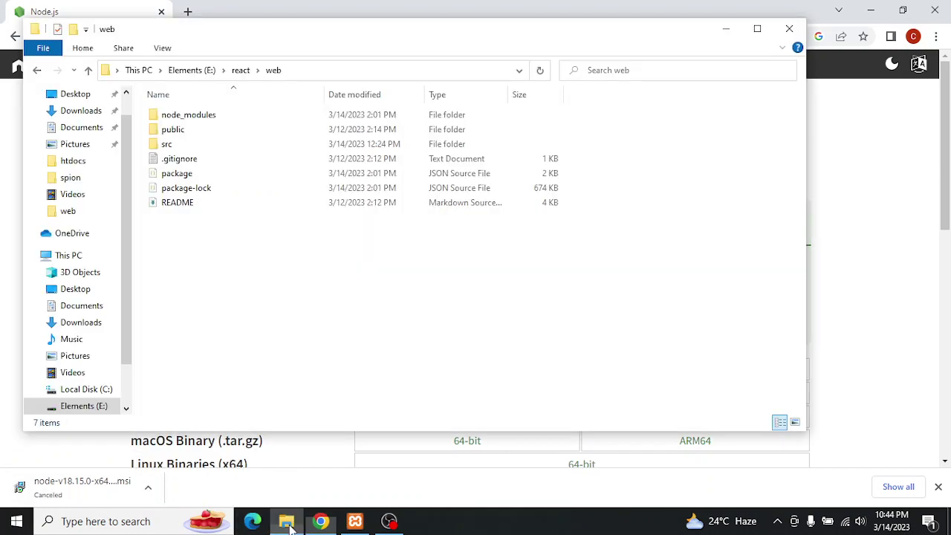
left_click(74, 111)
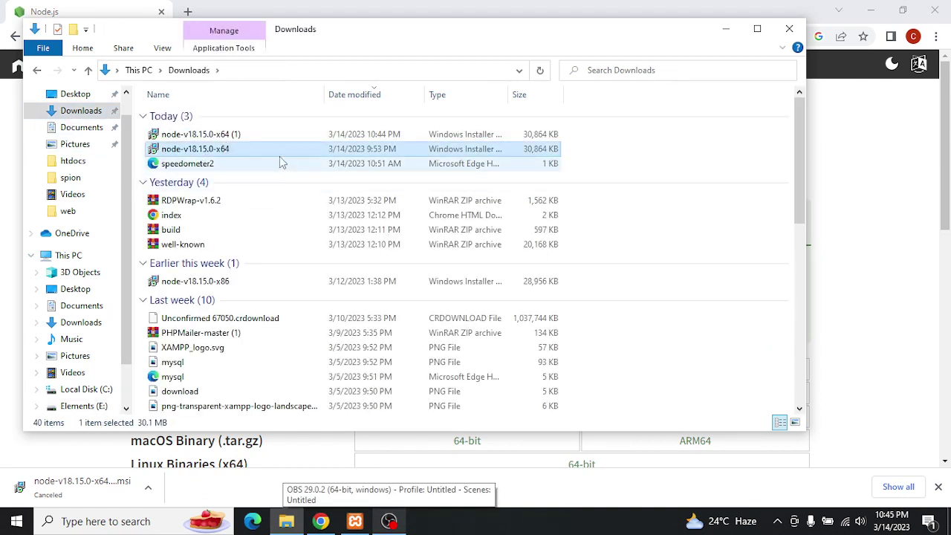
double_click(267, 152)
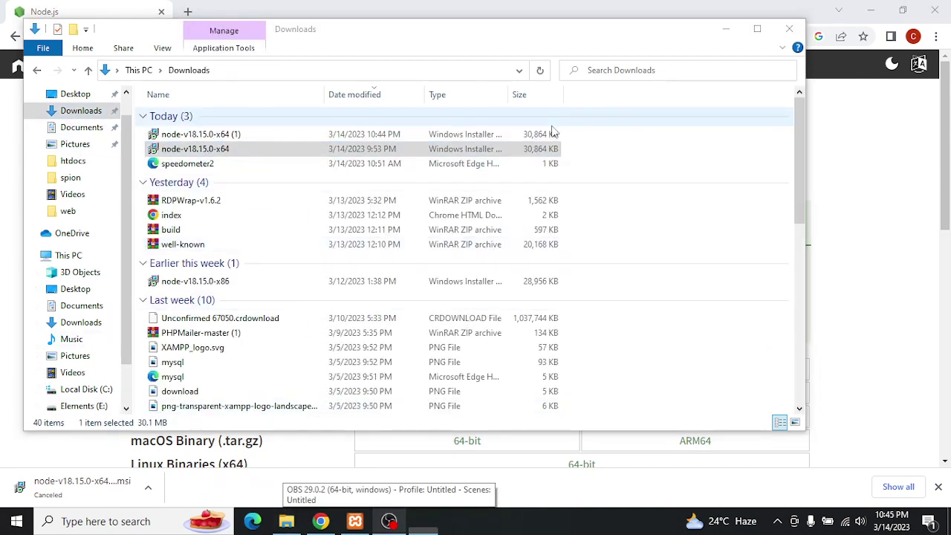
left_click(728, 30)
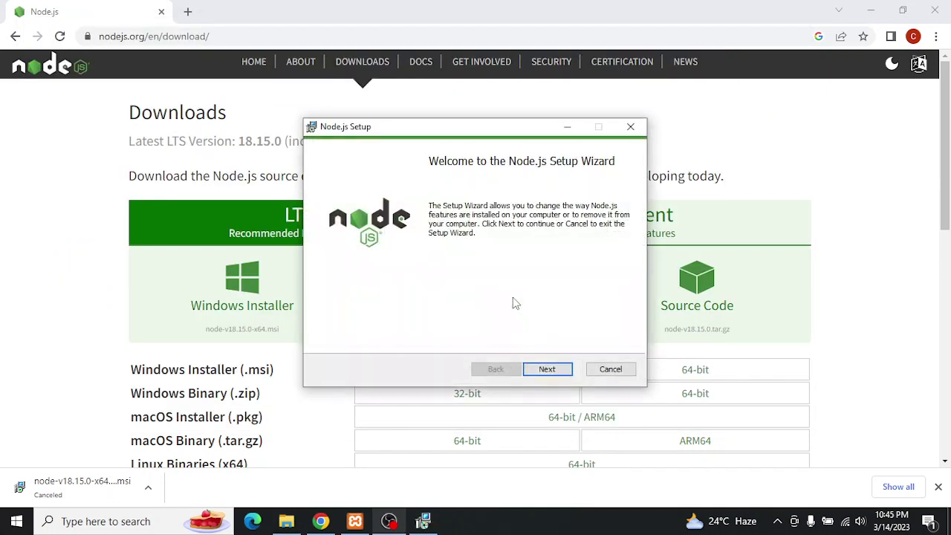
left_click(546, 371)
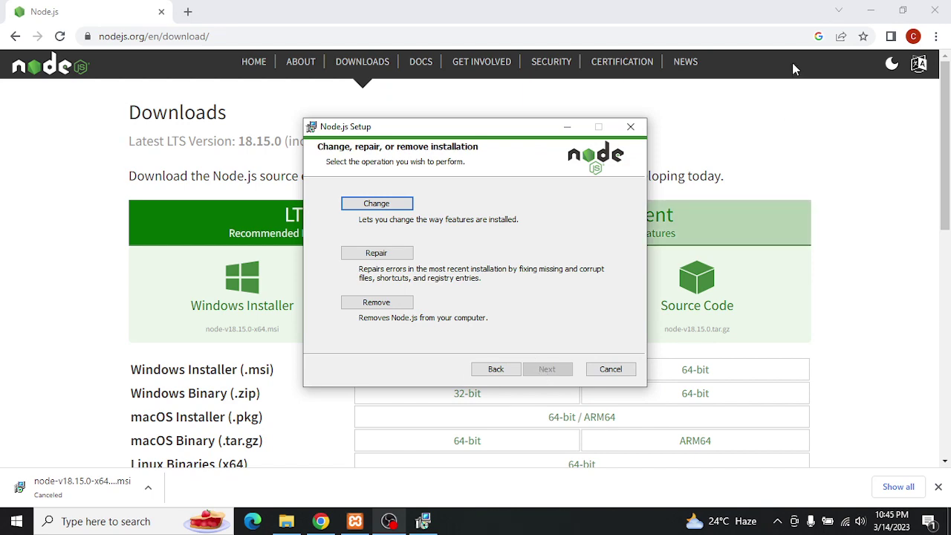
left_click(870, 10)
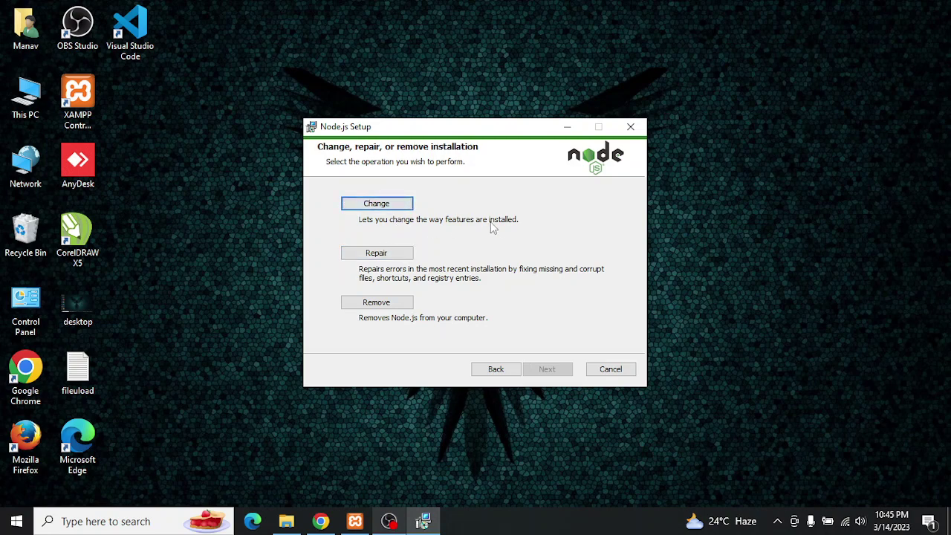
Step: Try to repair the Node.js installation, cancel the repair, and close the setup wizard
left_click(376, 254)
left_click(536, 369)
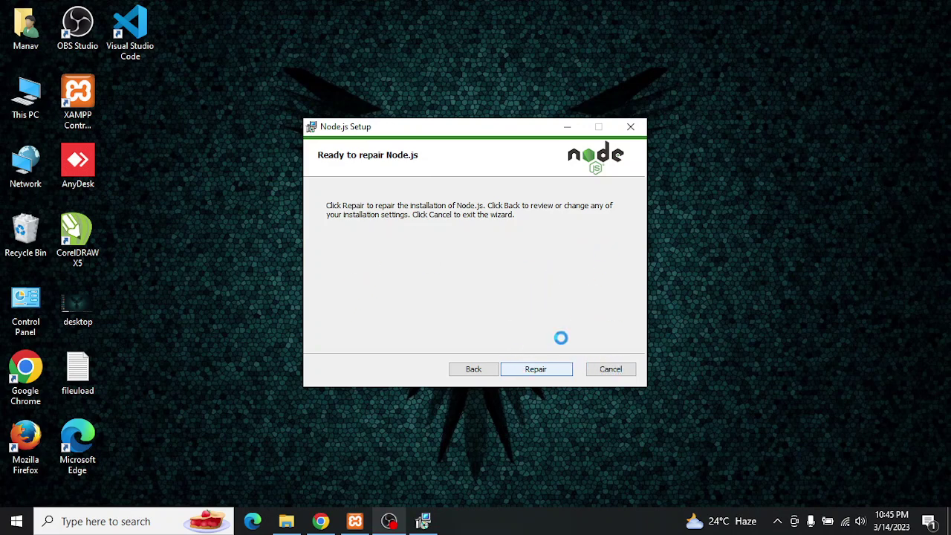
left_click(608, 369)
left_click(453, 286)
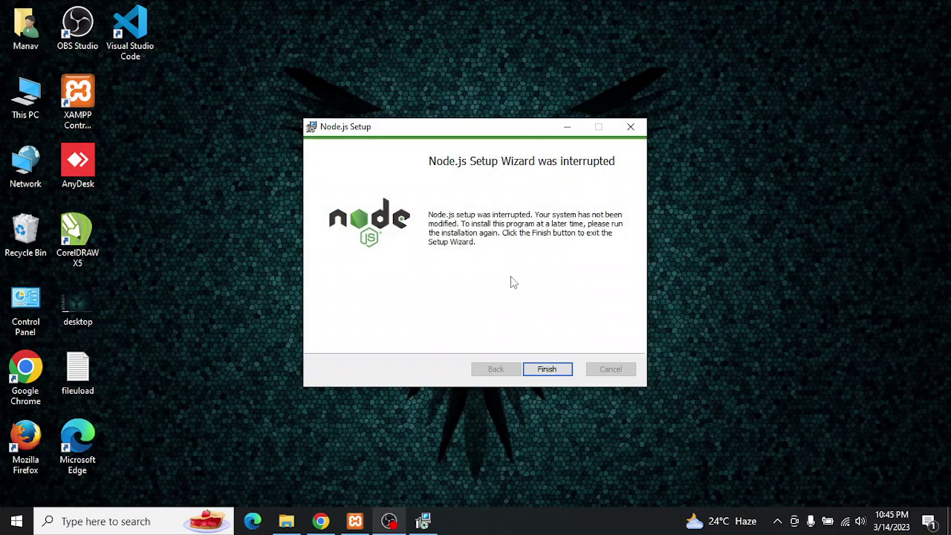
left_click(630, 126)
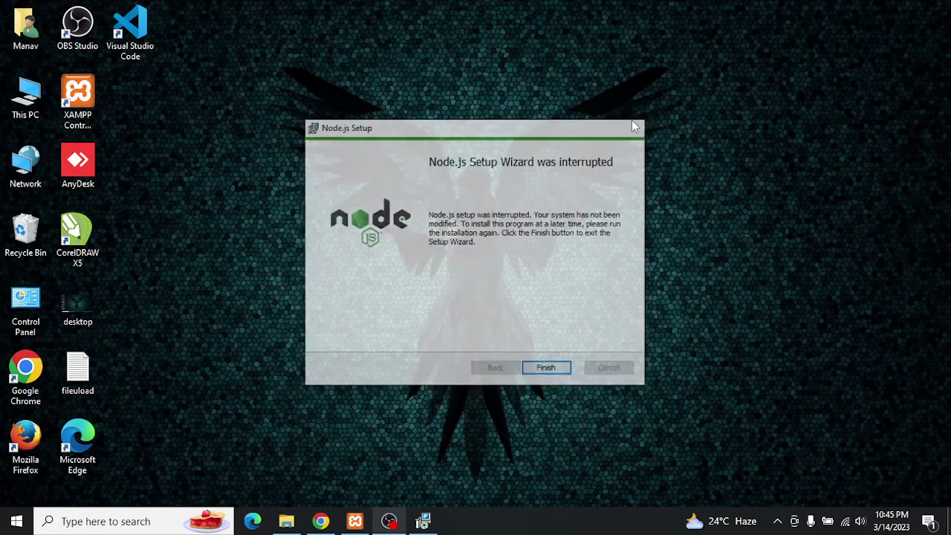
right_click(520, 235)
left_click(607, 272)
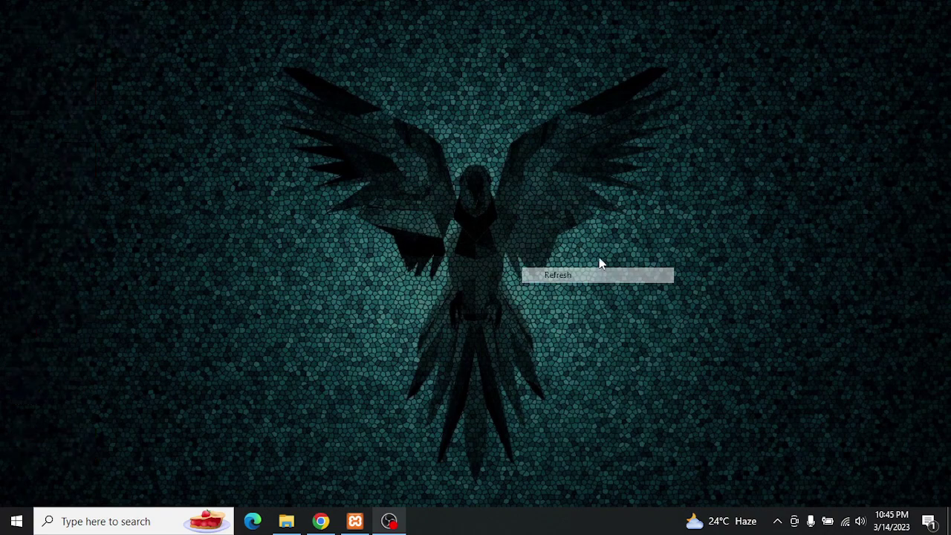
right_click(437, 303)
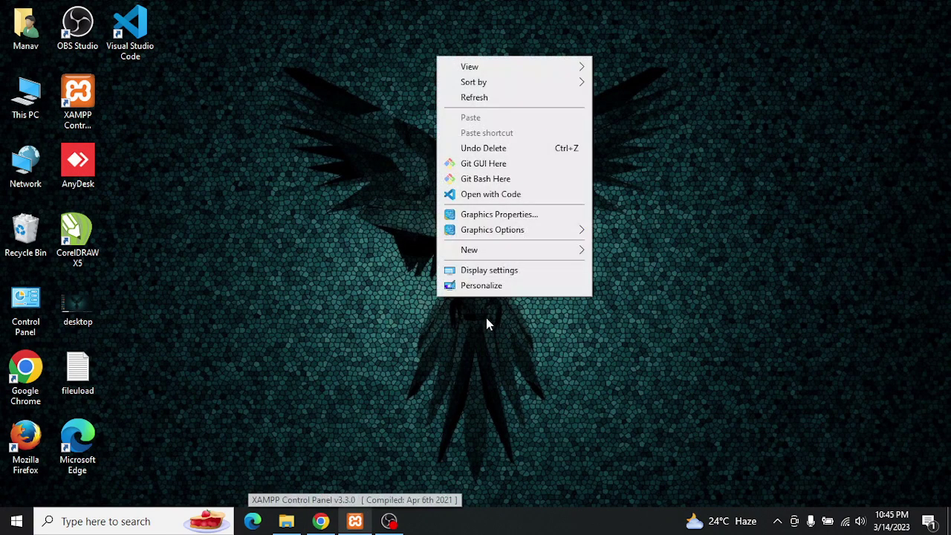
left_click(500, 101)
key("super+r")
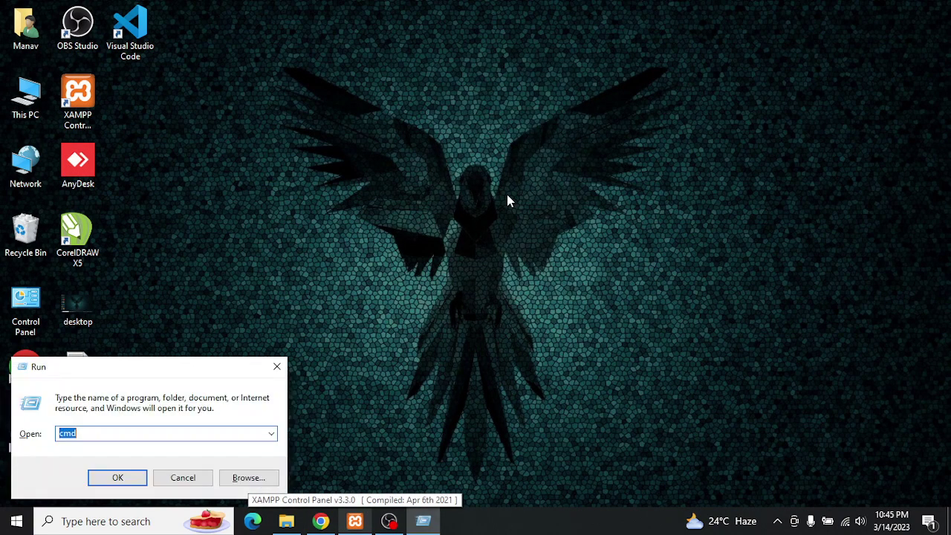
key("BackSpace")
key("Escape")
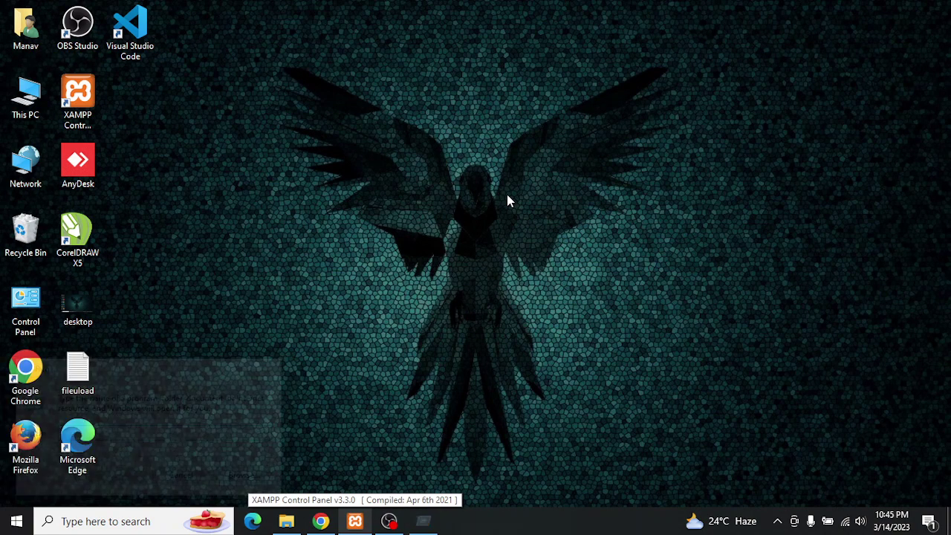
Step: Check the installed Node.js version by running node -v in the Command Prompt, and close the window
key("super+r")
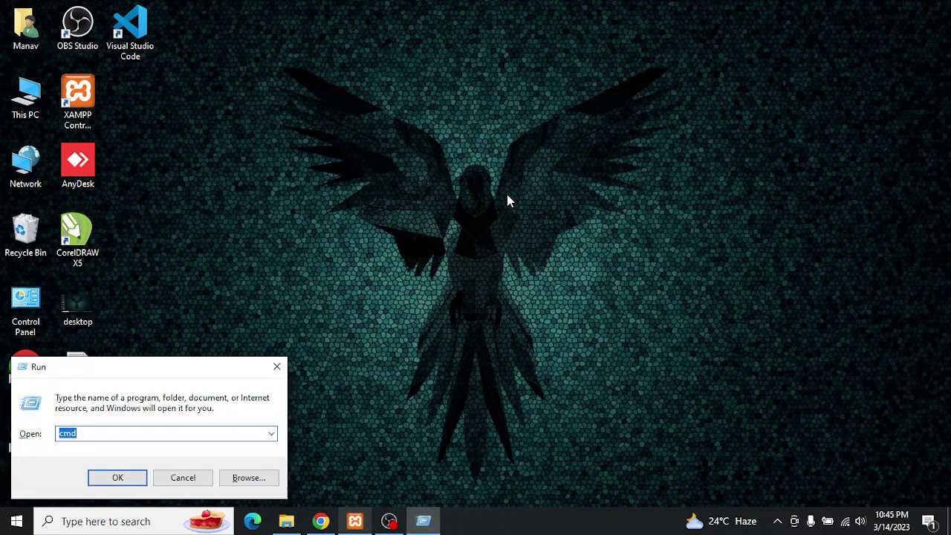
type("cmd")
key("Return")
type("no")
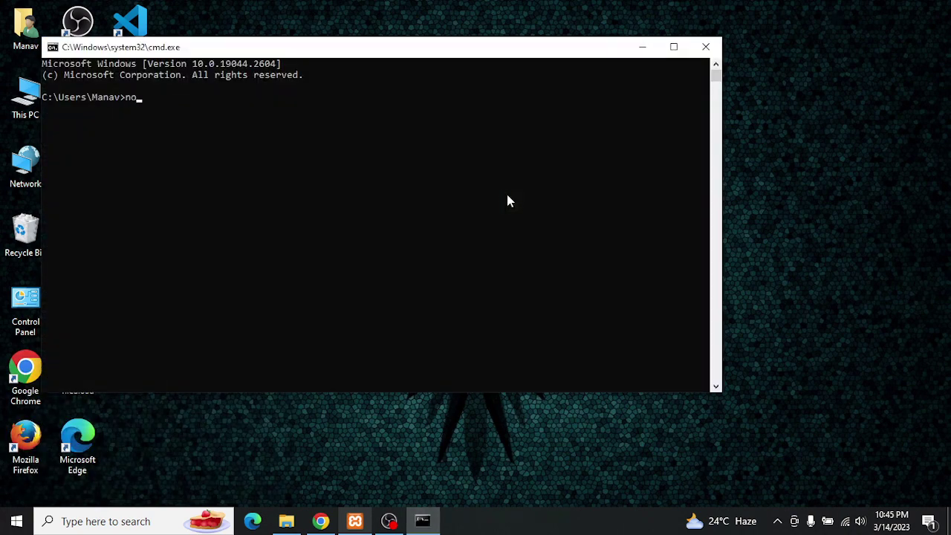
type("de -v")
key("Return")
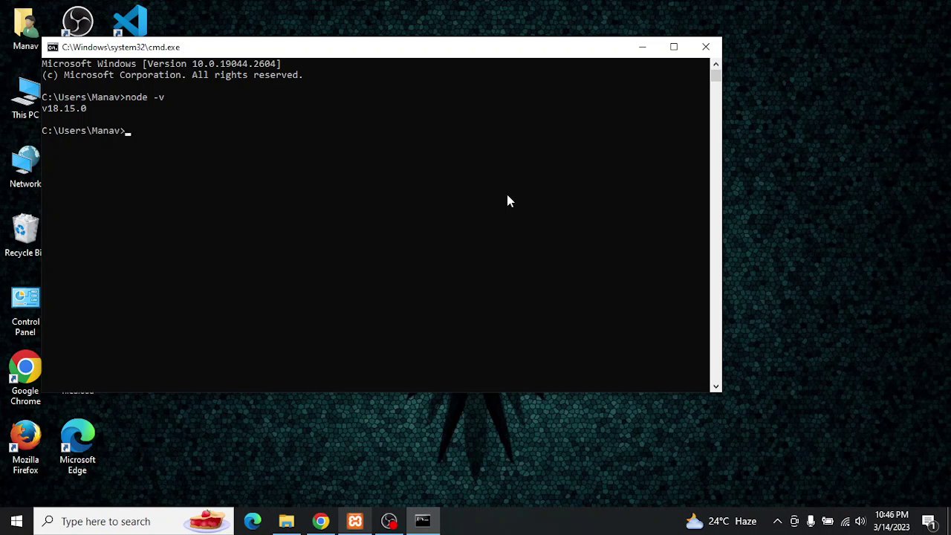
left_click(706, 49)
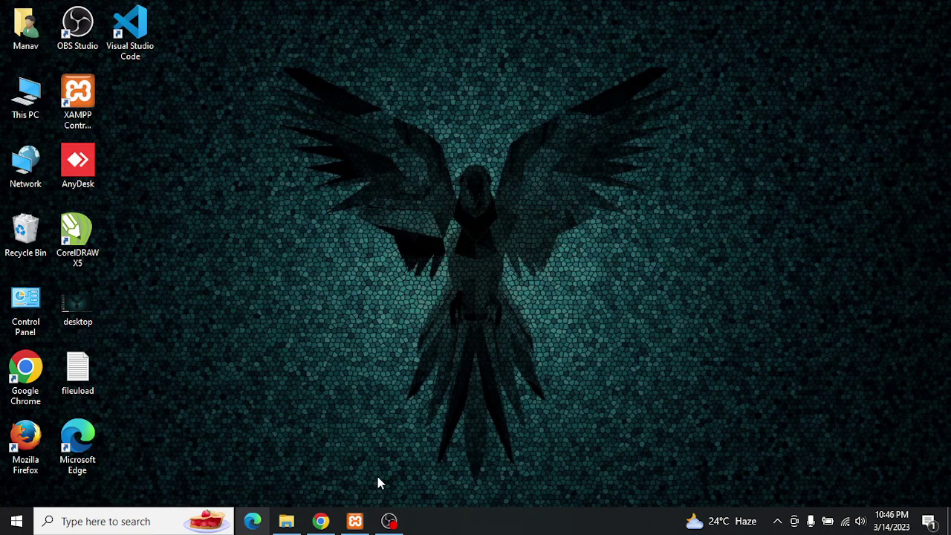
Step: Create a folder named CodeAddict on the Elements (E:) drive and open it
left_click(297, 524)
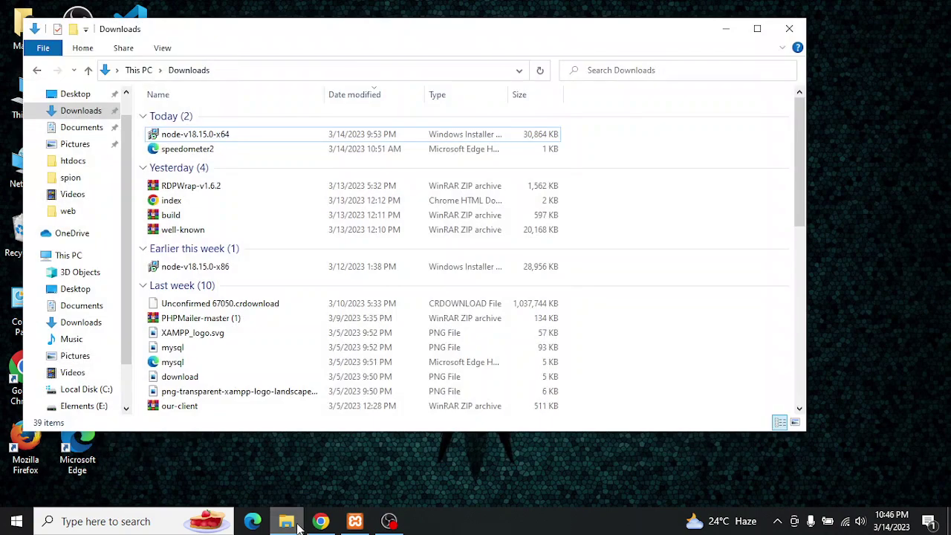
left_click(99, 406)
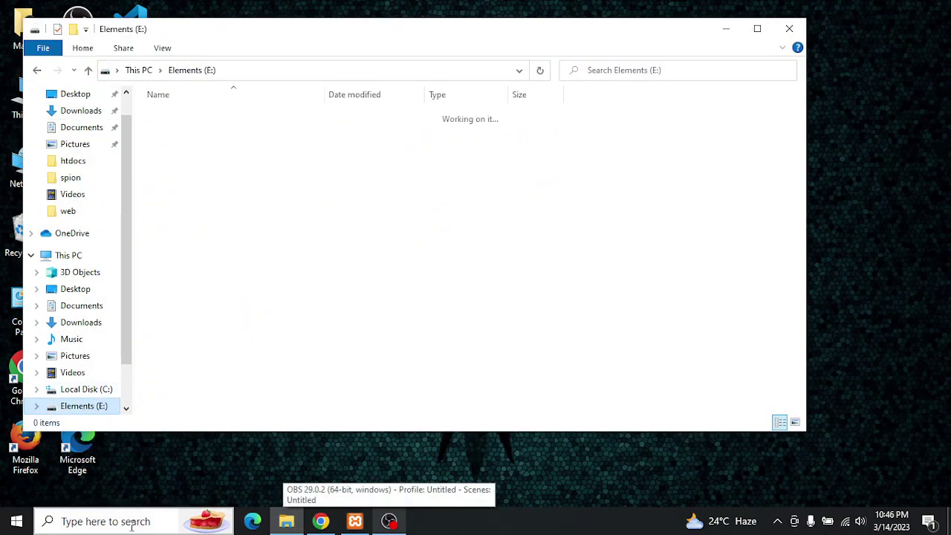
right_click(607, 385)
mouse_move(709, 348)
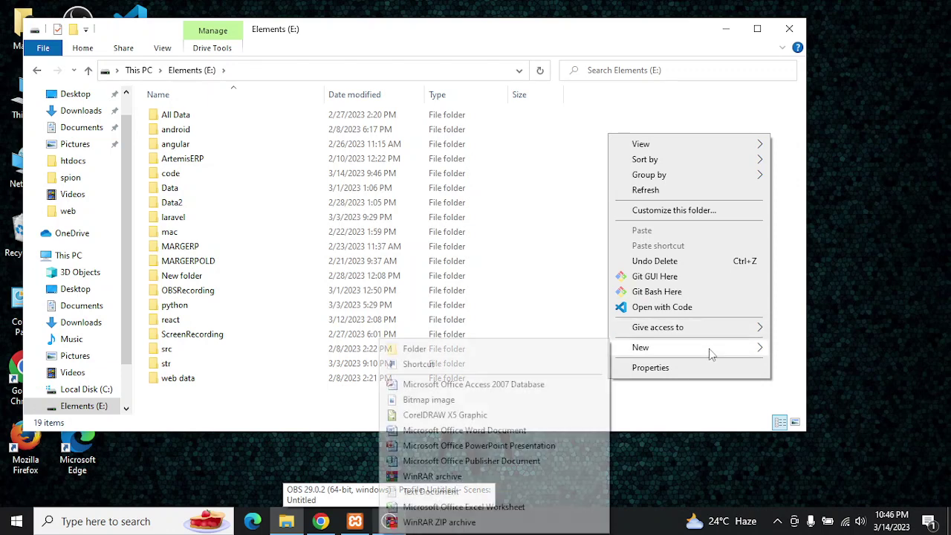
left_click(535, 351)
type("C")
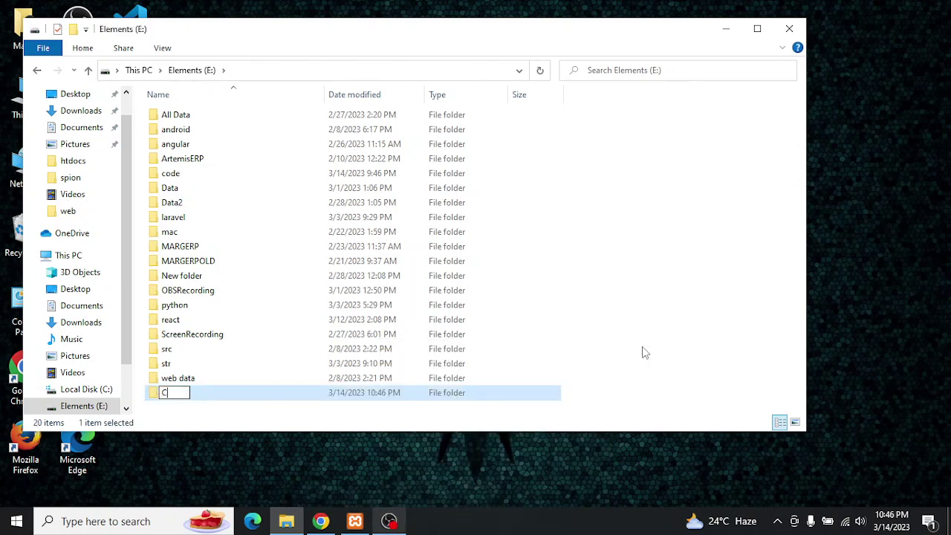
type("odeAdd")
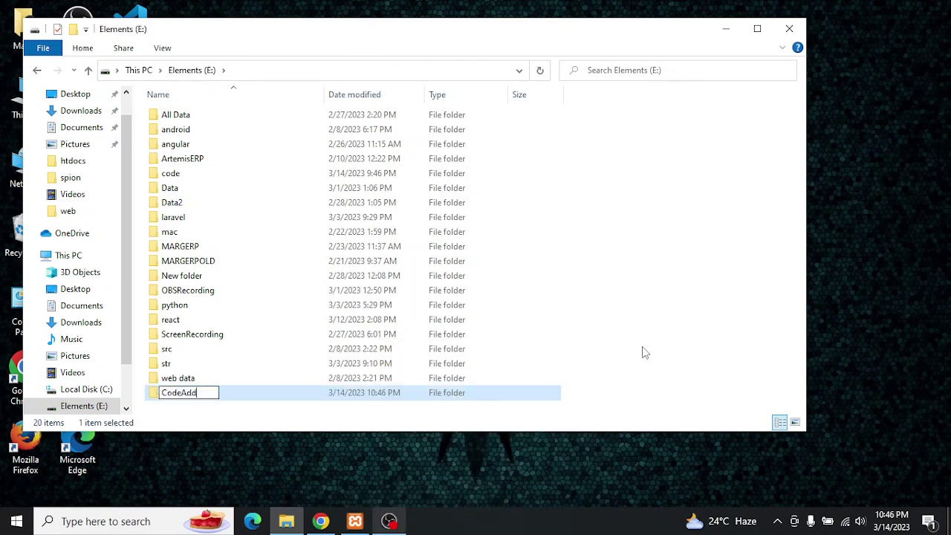
type("ict")
key("Return")
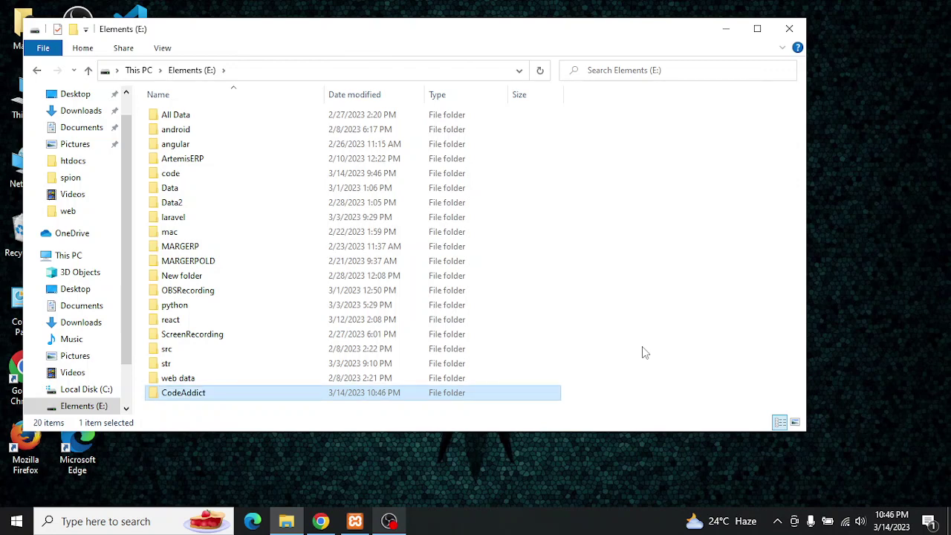
key("Return")
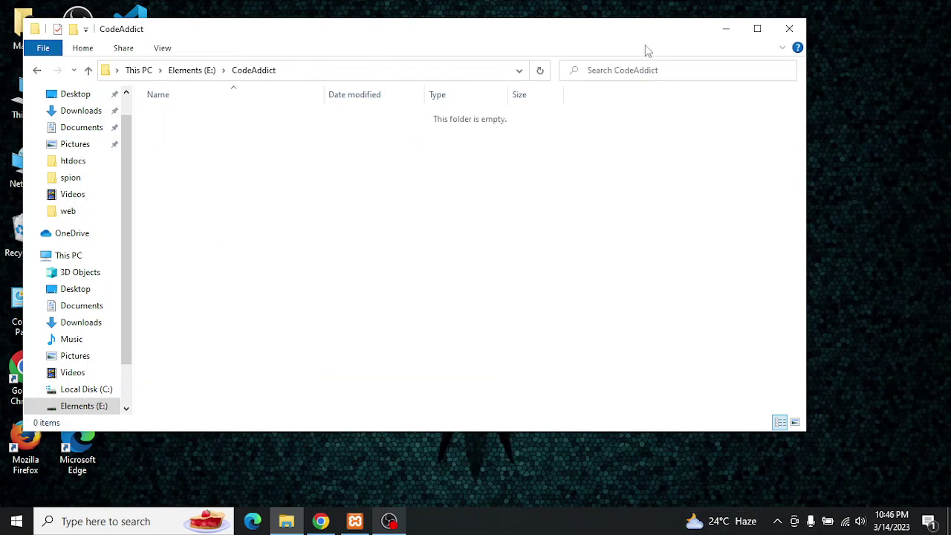
Step: Open the CodeAddict folder in Visual Studio Code, start a new terminal there, and close the Welcome page
right_click(448, 244)
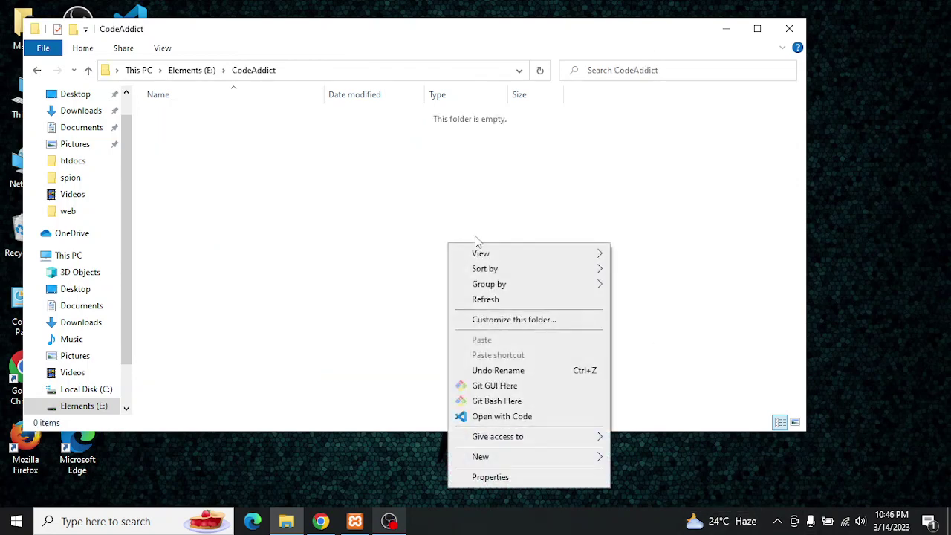
left_click(534, 418)
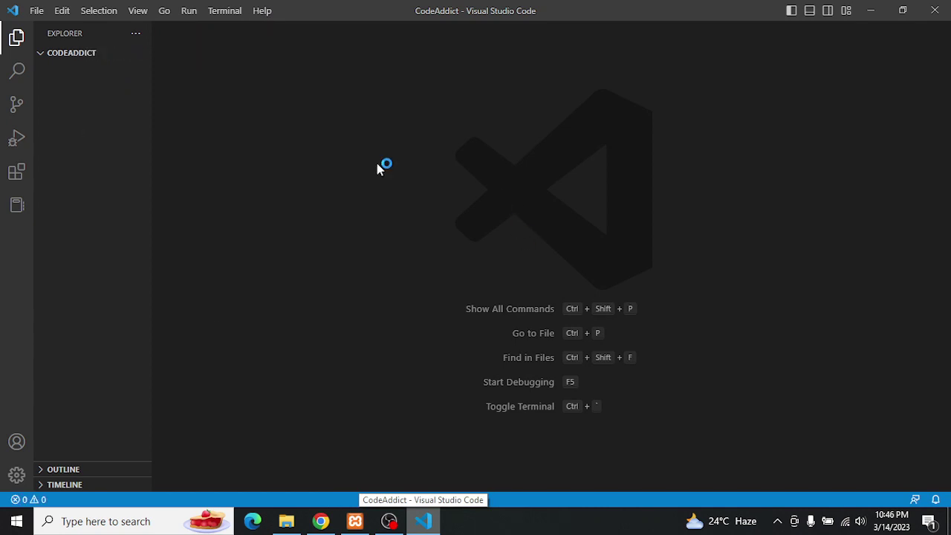
left_click(232, 15)
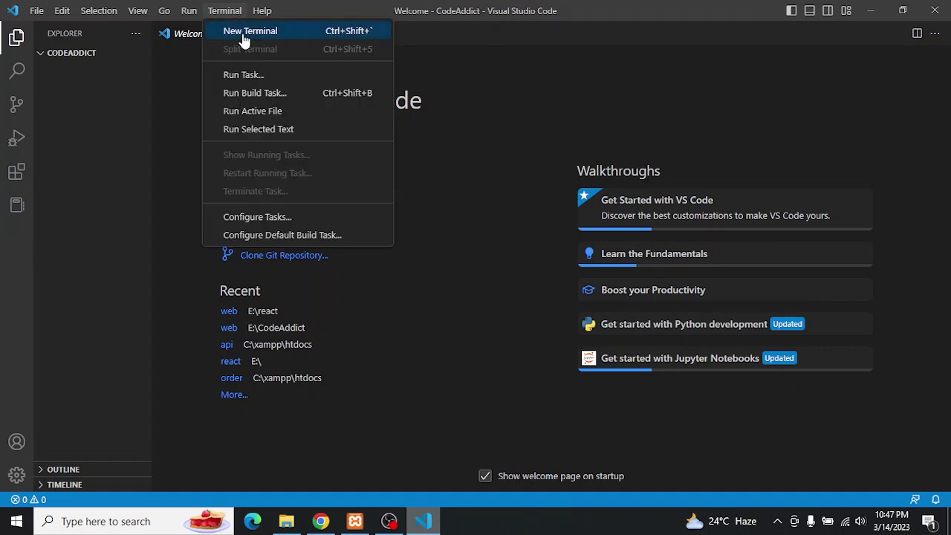
left_click(244, 36)
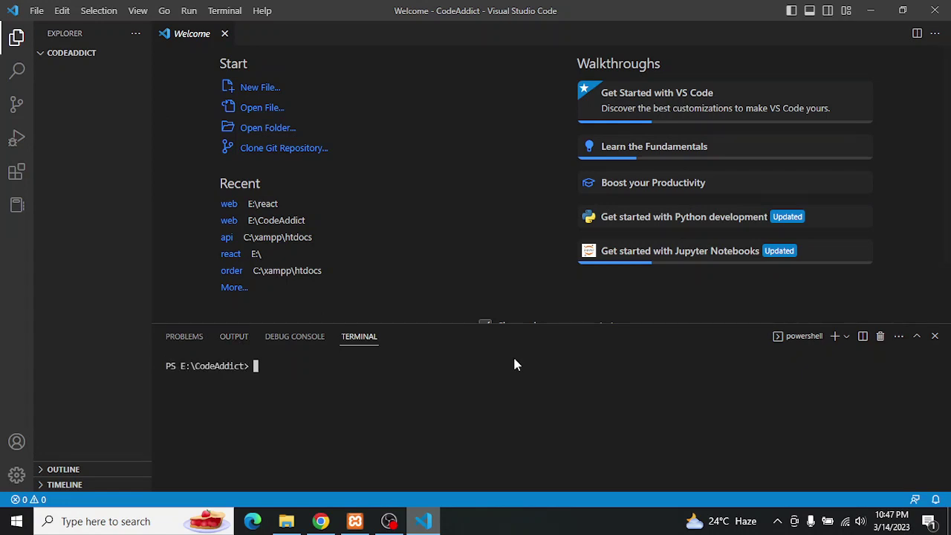
left_click(225, 34)
Step: Return to the CodeAddict folder in File Explorer and open a PowerShell window at that location
left_click(286, 521)
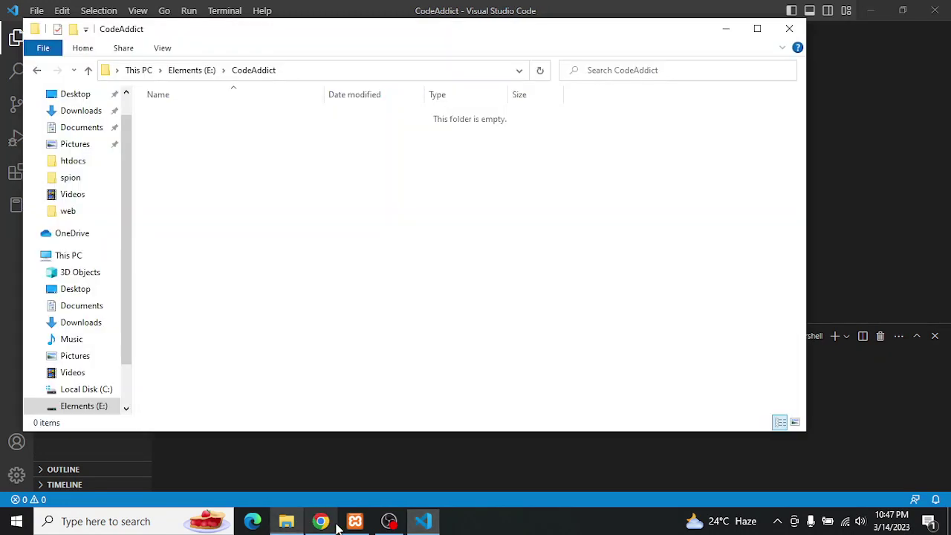
right_click(341, 233)
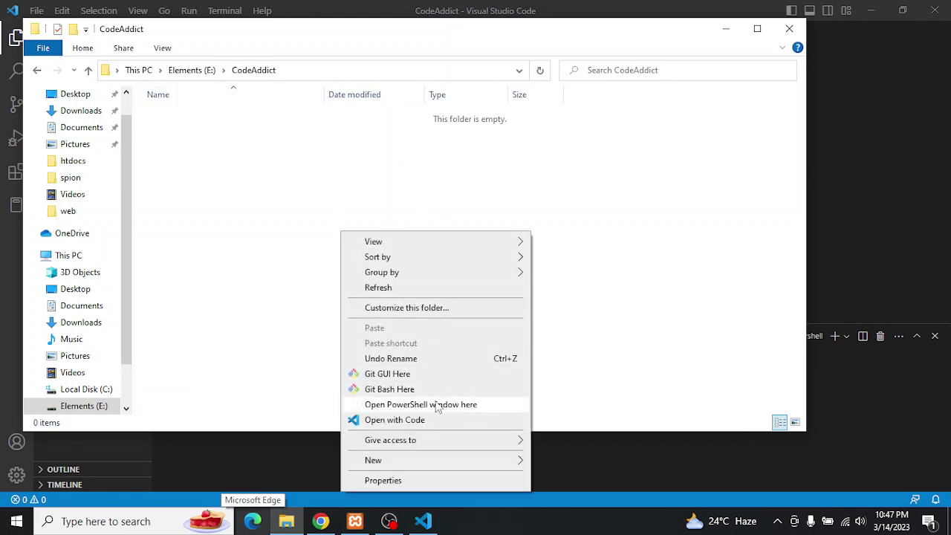
left_click(411, 189)
right_click(407, 189)
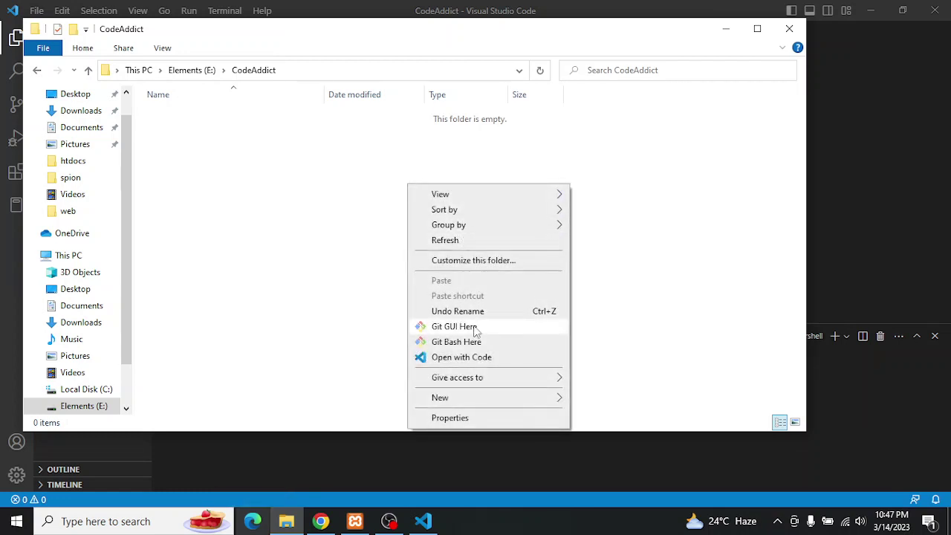
left_click(378, 292)
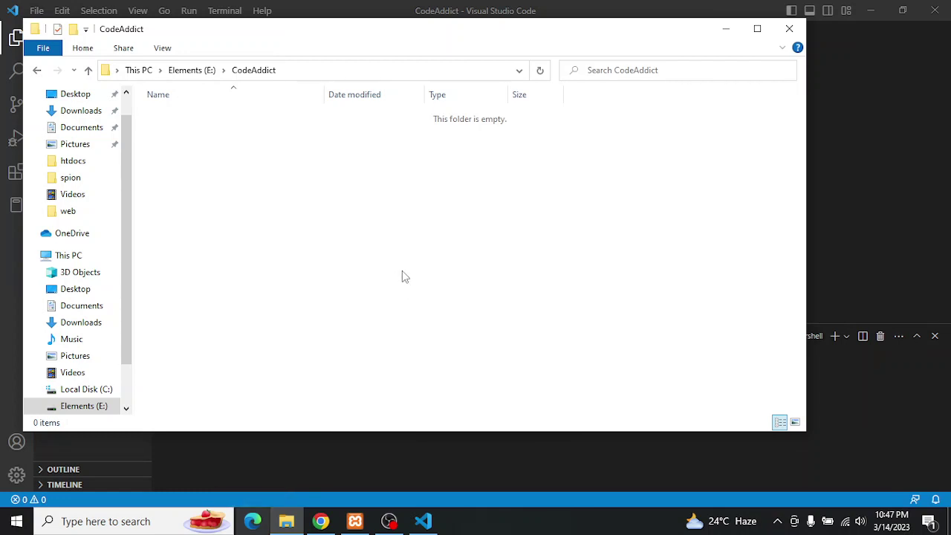
right_click(402, 271)
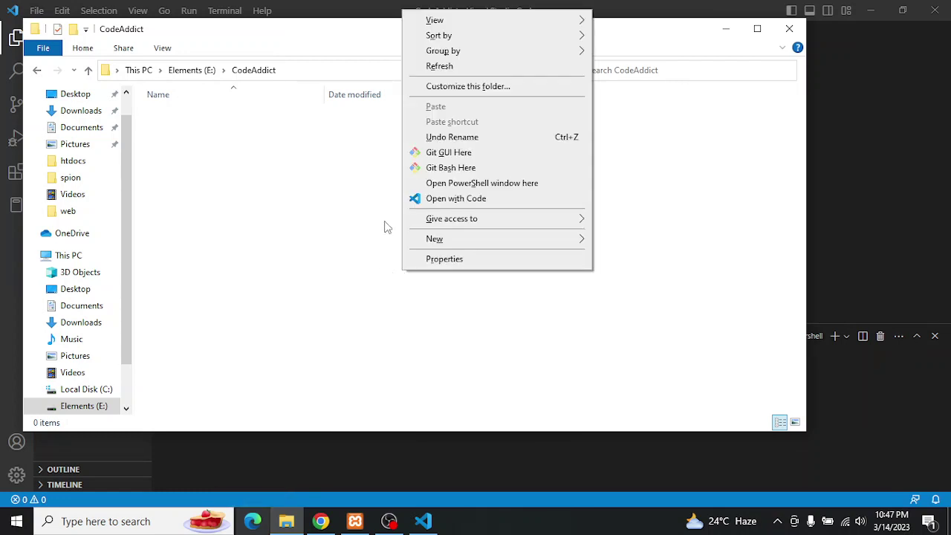
left_click(510, 186)
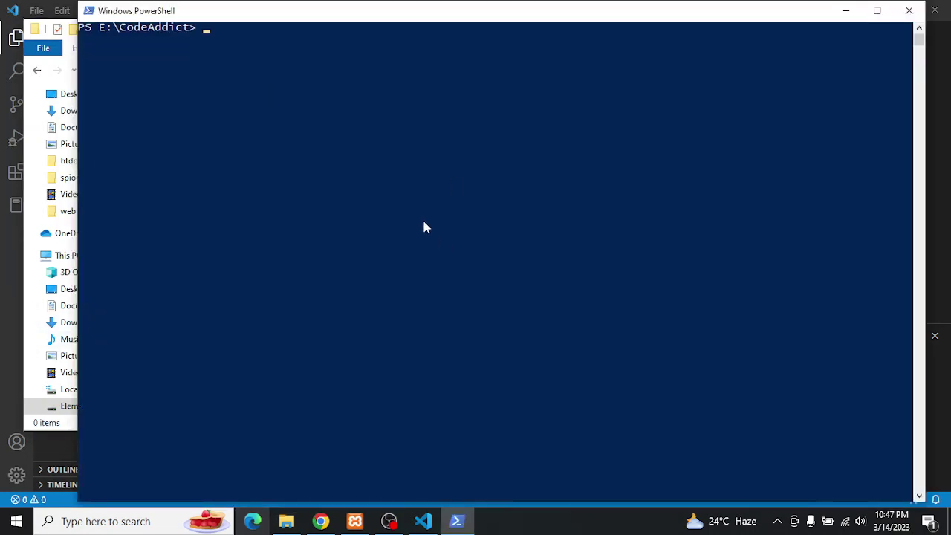
Step: Generate a React project named web by running npx create-react-app web in the CodeAddict folder
type("npx")
key("BackSpace")
key("BackSpace")
key("BackSpace")
key("BackSpace")
type("npm npx")
key("BackSpace")
key("BackSpace")
key("BackSpace")
key("BackSpace")
key("BackSpace")
type("x create-react-")
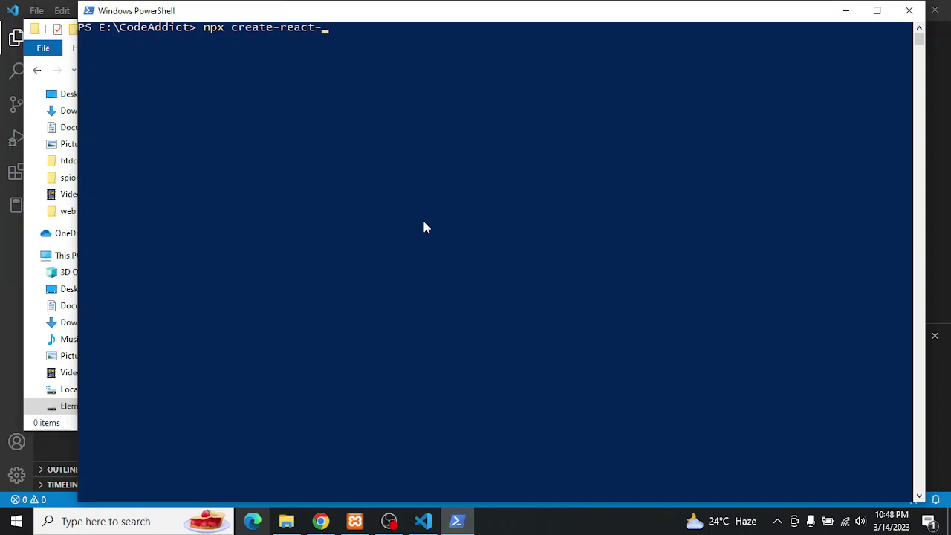
type("app web")
key("Left")
key("Left")
key("Left")
key("Left")
key("Left")
key("Left")
key("Left")
key("Left")
key("Right")
key("Right")
key("Right")
key("Right")
key("Right")
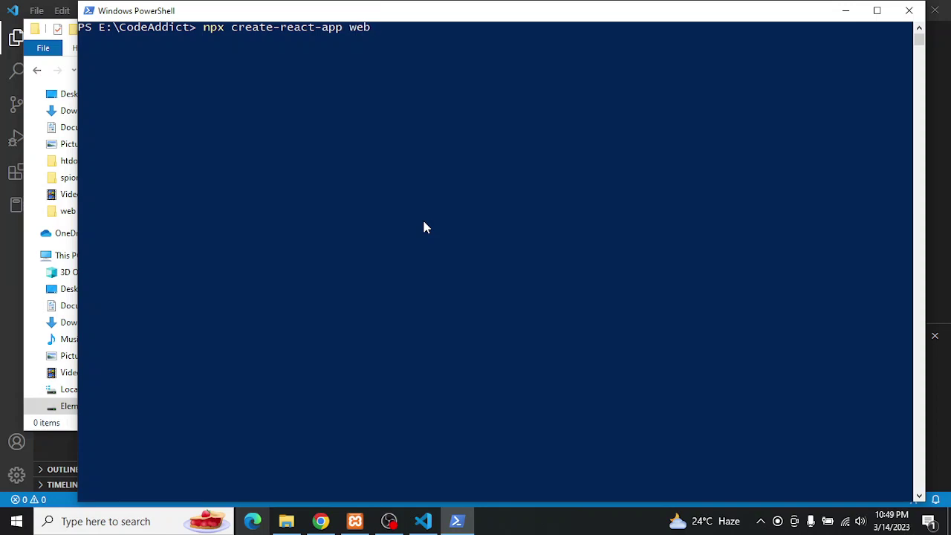
key("Return")
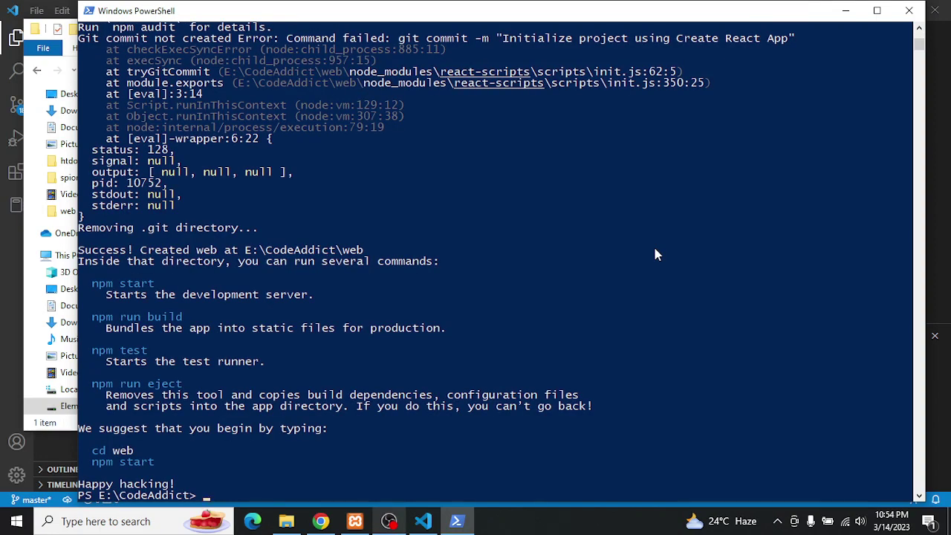
Step: Minimize PowerShell and open the generated web project folder inside CodeAddict in File Explorer
left_click(845, 11)
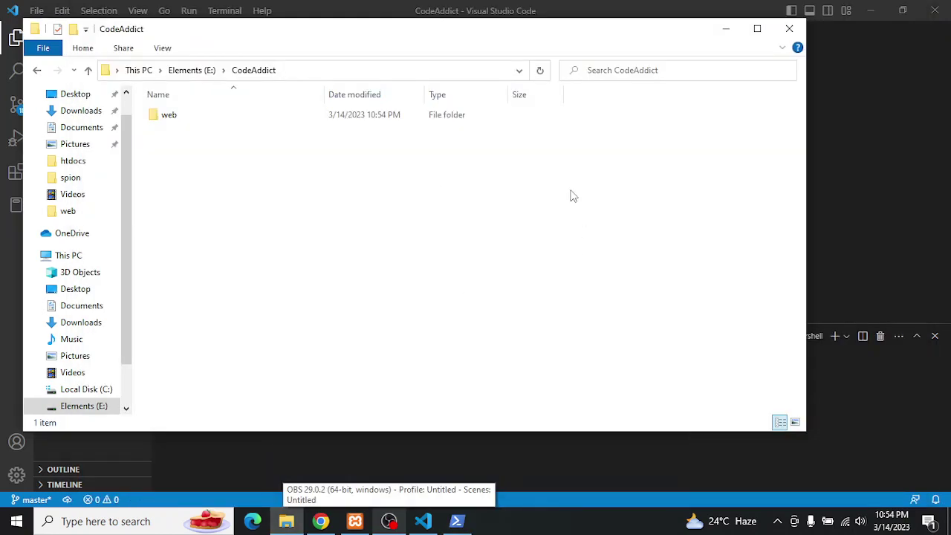
double_click(352, 123)
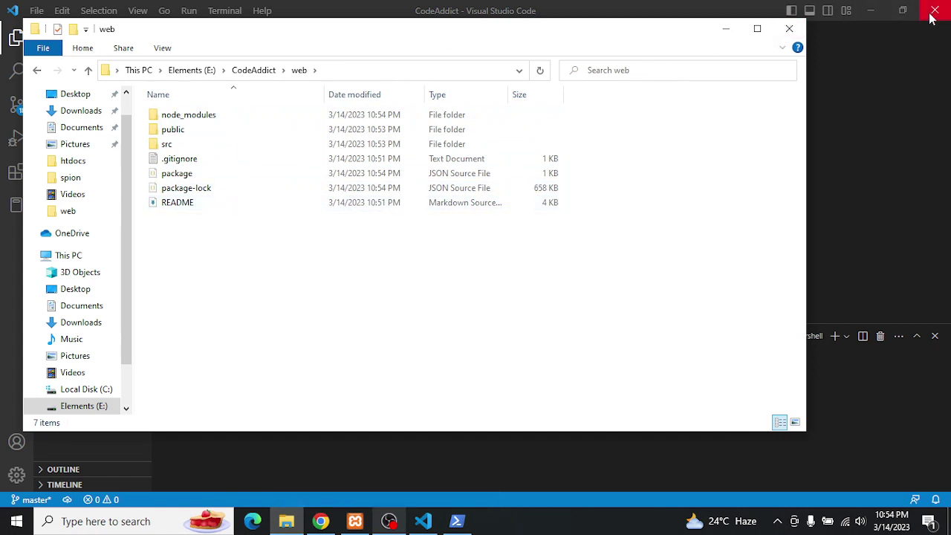
left_click(256, 70)
left_click(250, 177)
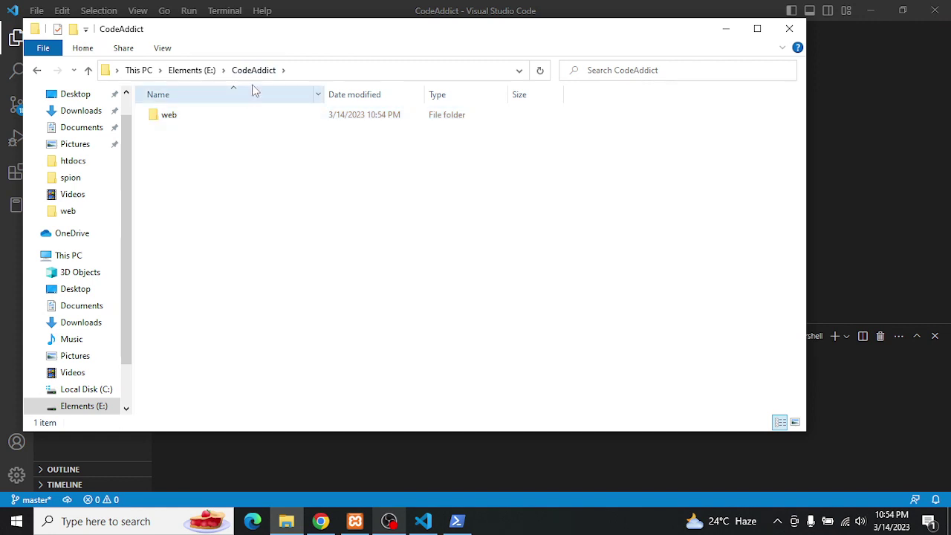
double_click(219, 119)
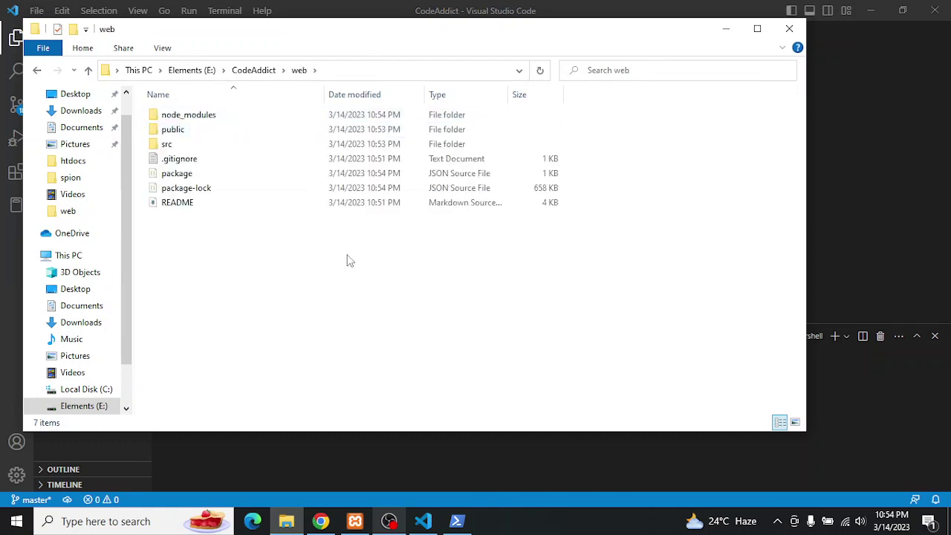
Step: Open the web folder in a maximized Visual Studio Code window and close the old CodeAddict window
right_click(361, 276)
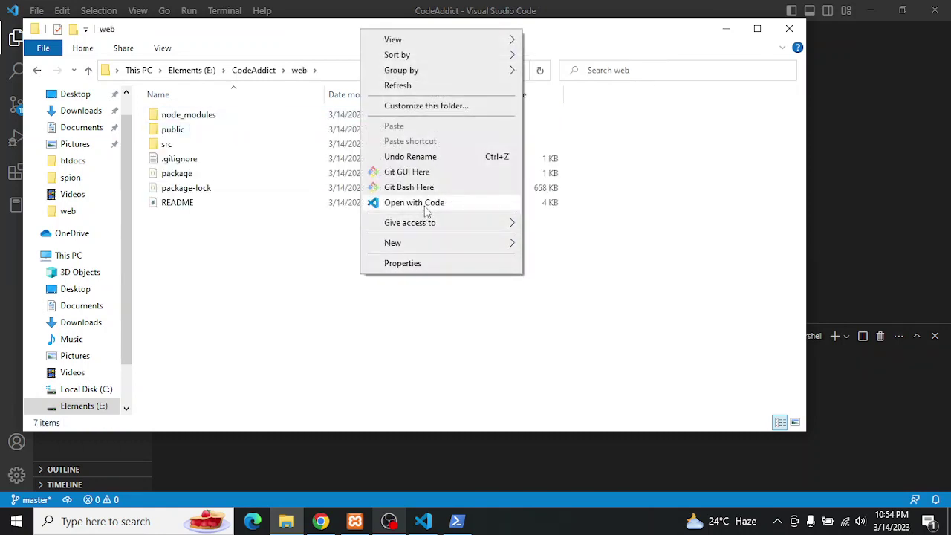
left_click(413, 203)
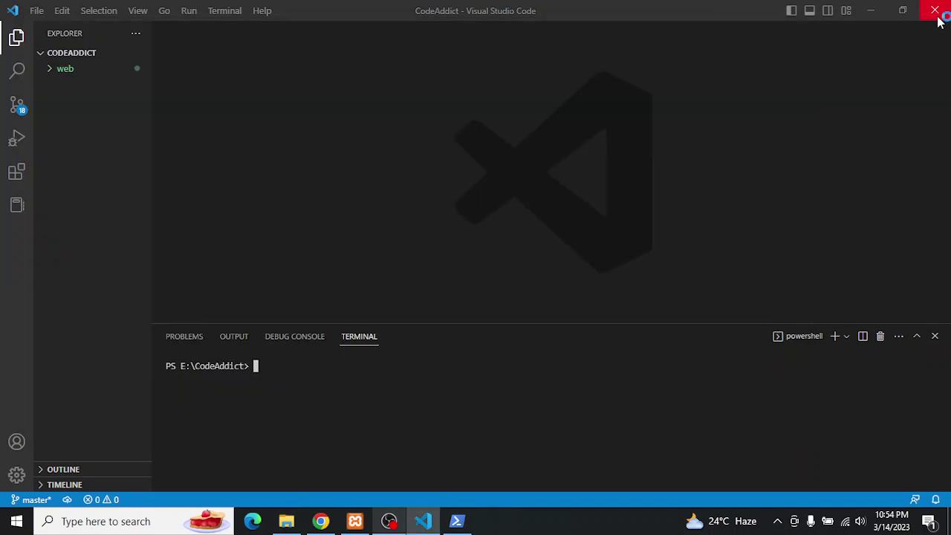
left_click(935, 11)
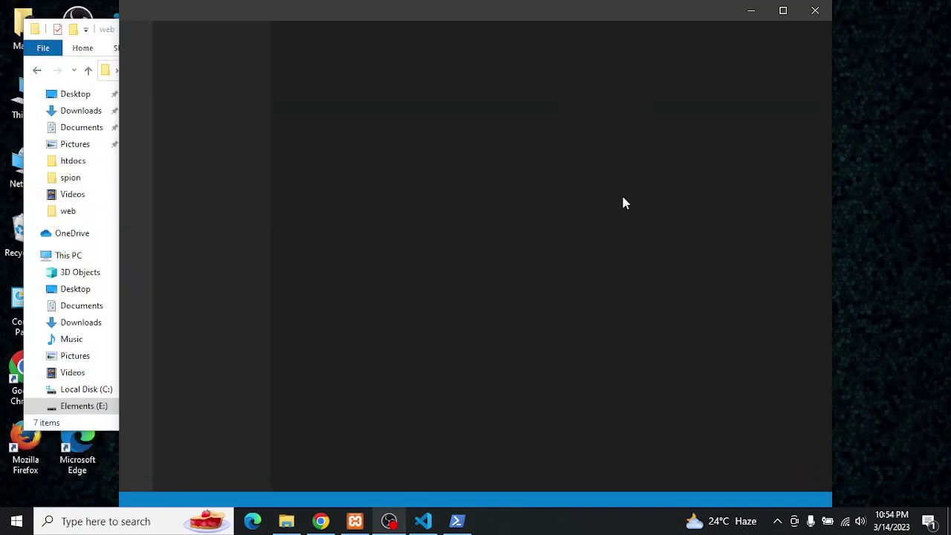
left_click(782, 10)
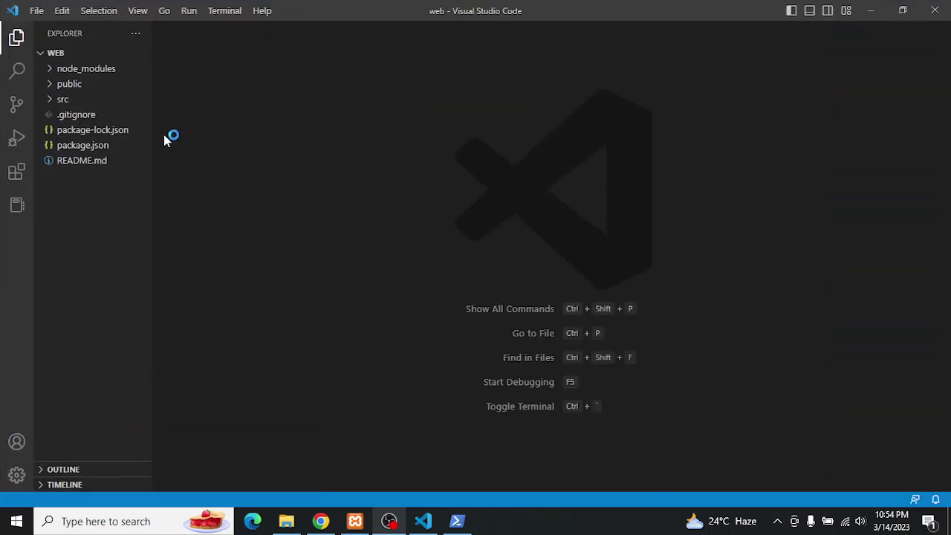
Step: Examine the files in the project's public and src folders, leaving only src expanded
left_click(49, 87)
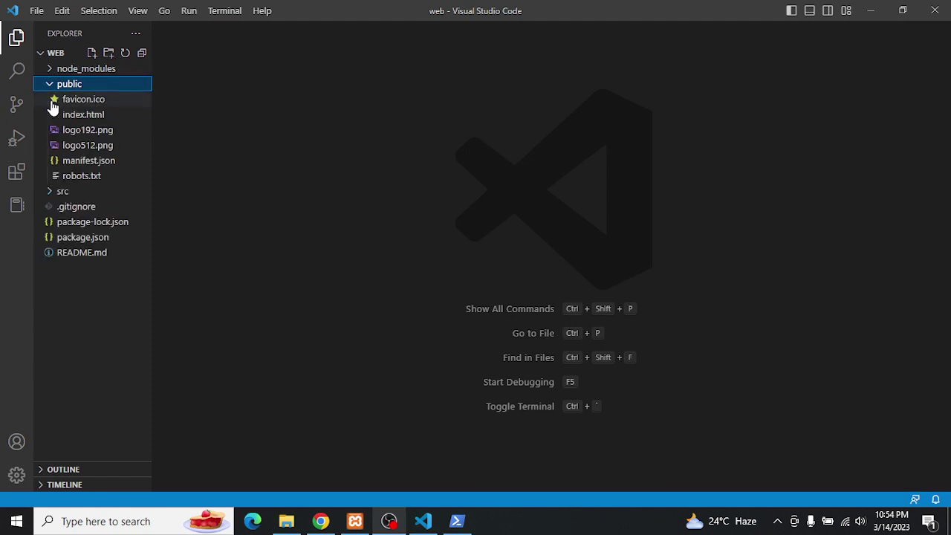
left_click(51, 191)
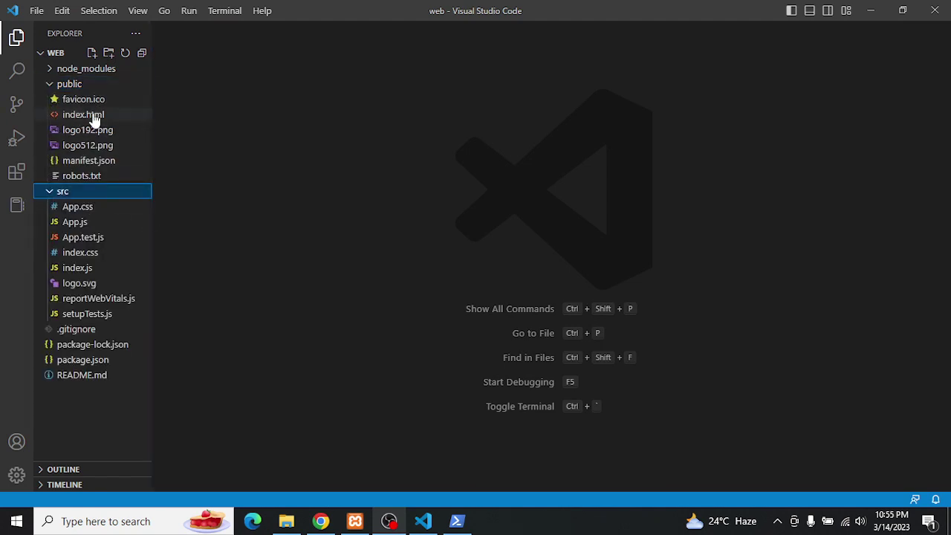
left_click(50, 86)
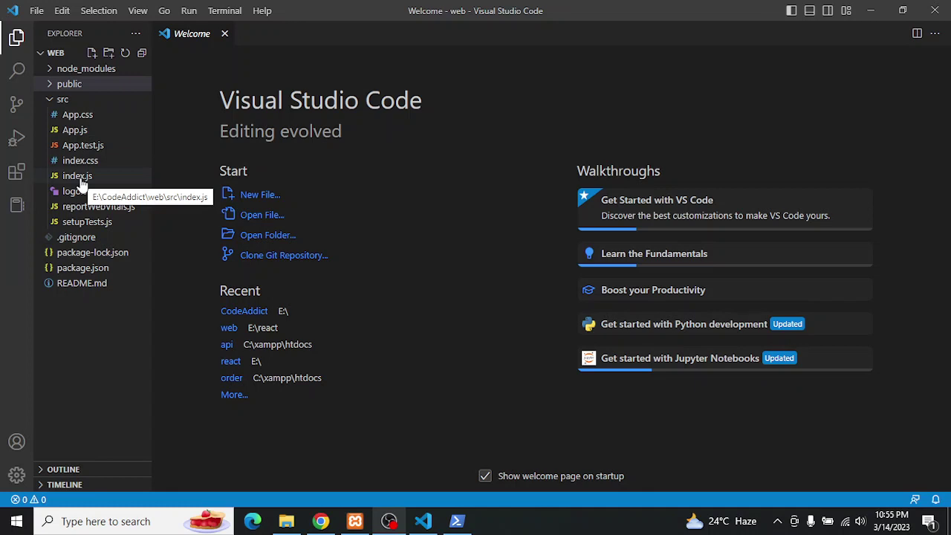
left_click(50, 101)
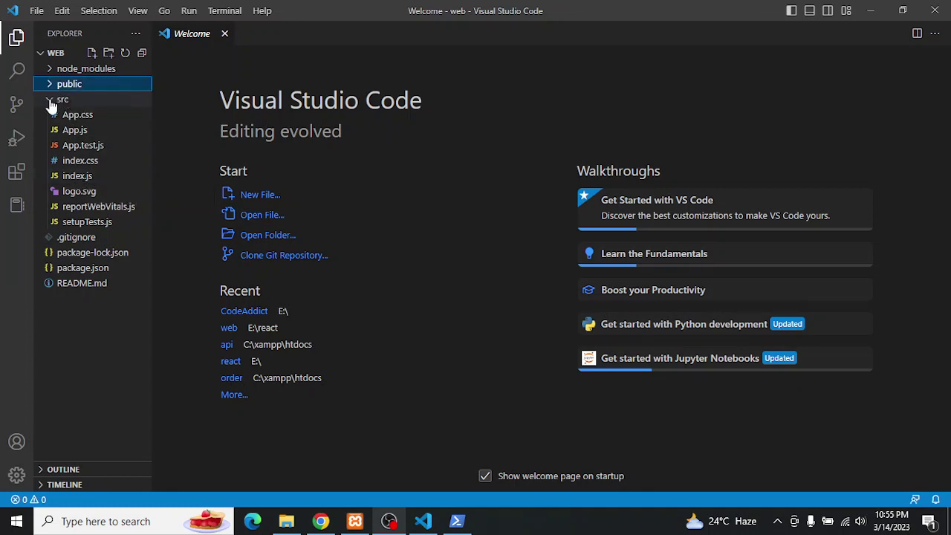
left_click(50, 102)
left_click(50, 103)
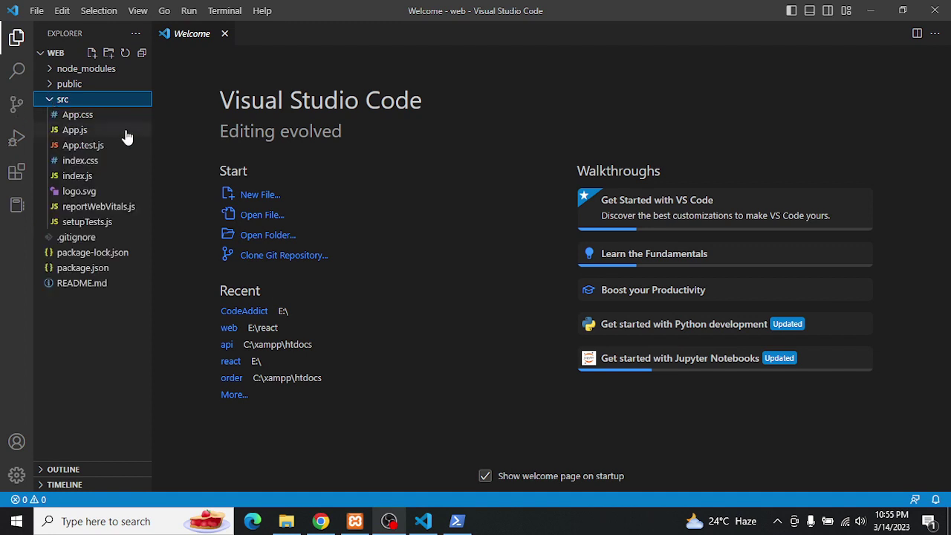
Step: Open package.json, examine the project's name, version, dependencies and scripts, and close the file
left_click(85, 270)
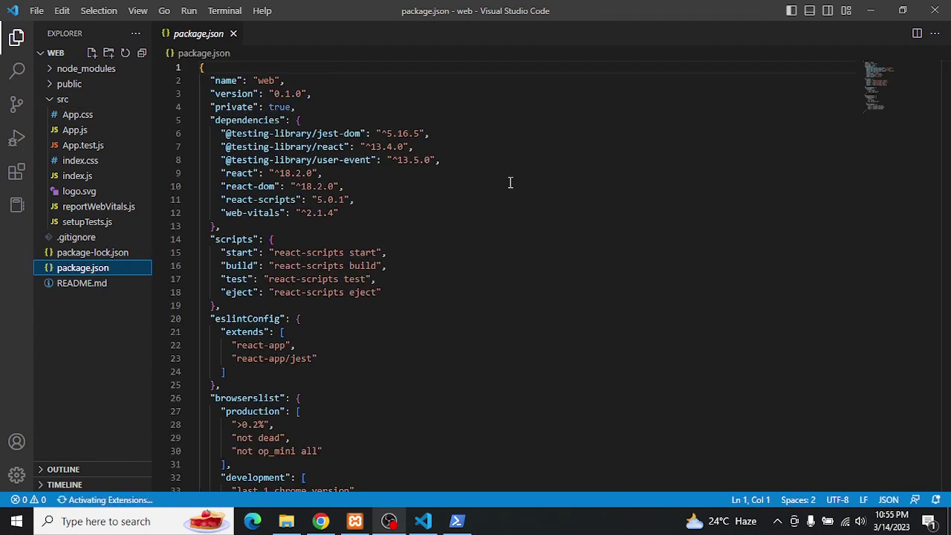
left_click(385, 191)
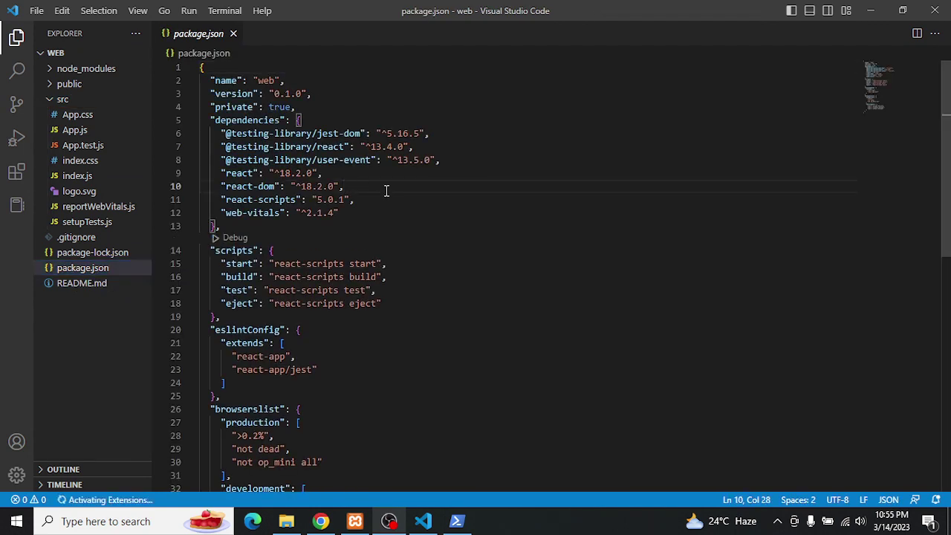
left_click(331, 98)
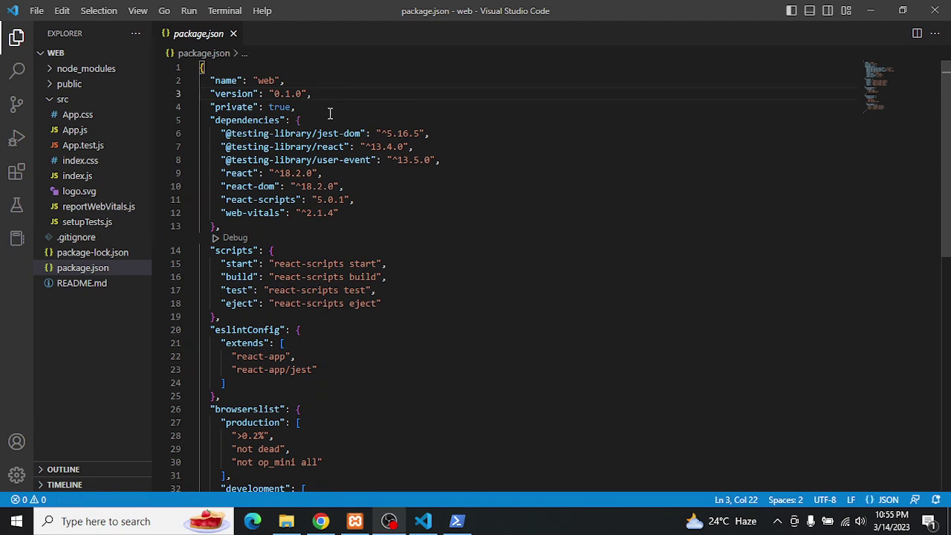
left_click(233, 34)
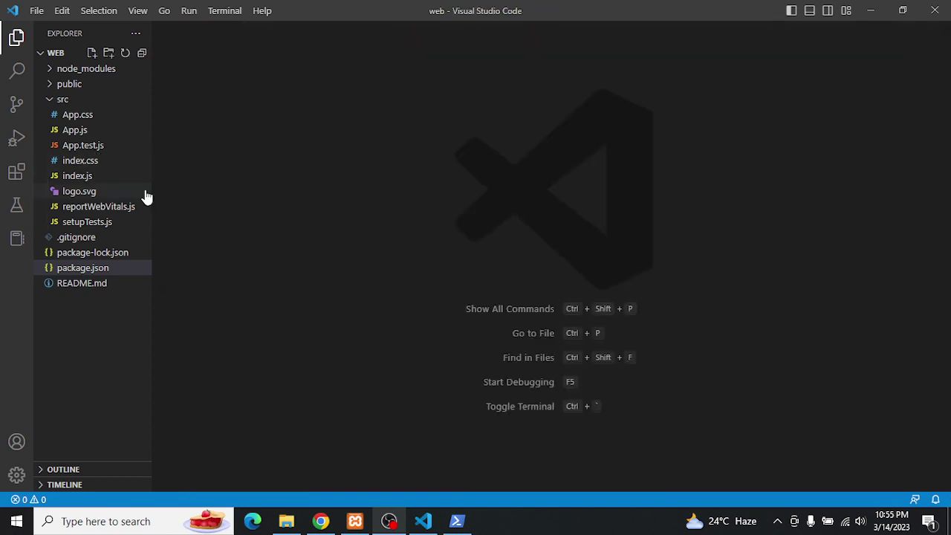